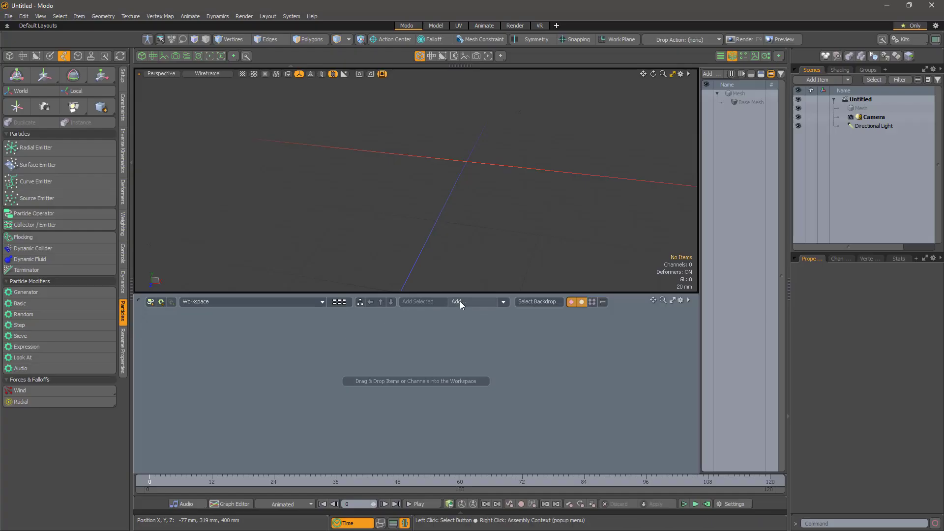
Search 'expr' in the Schematic's Add list and add the Expression node
click(461, 303)
text(express)
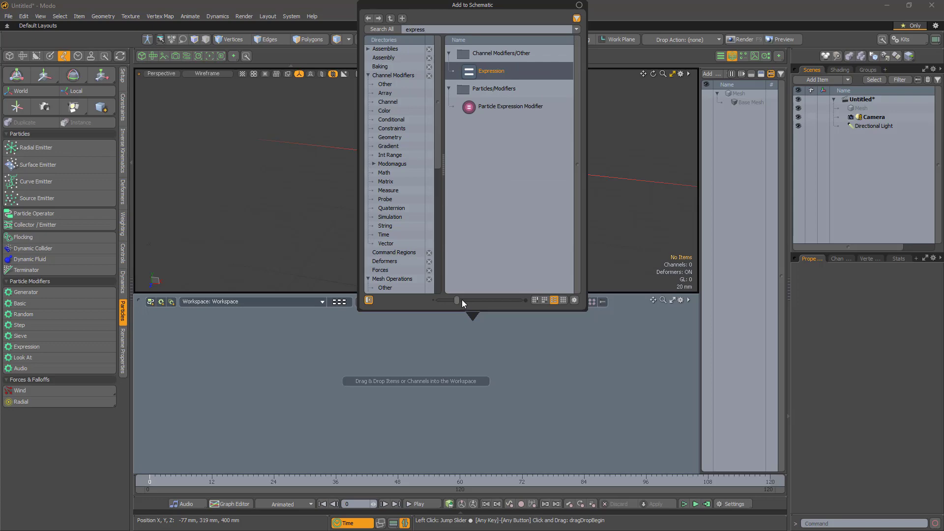
double_click(474, 71)
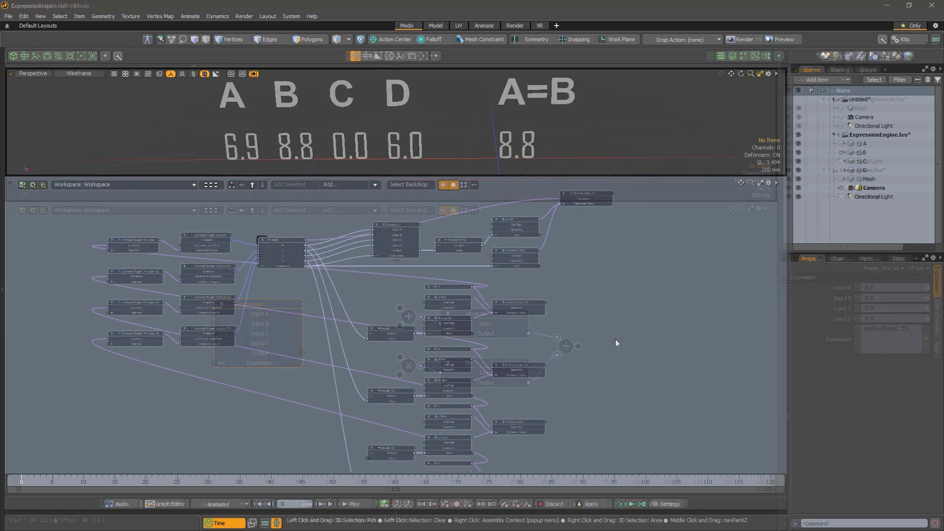
Pan and zoom the Schematic to reveal the Mesh, Expression, C and D nodes
scroll(274, 329, up, 5)
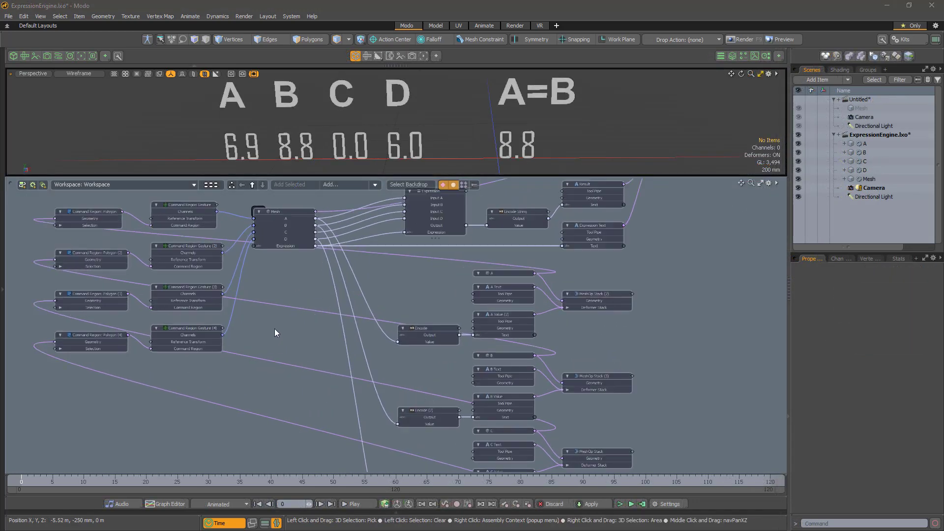
mouse_move(269, 278)
middle_down()
mouse_move(258, 334)
mouse_move(268, 378)
mouse_move(268, 257)
middle_up()
mouse_move(269, 376)
middle_down()
mouse_move(279, 264)
mouse_move(271, 242)
mouse_move(281, 324)
middle_up()
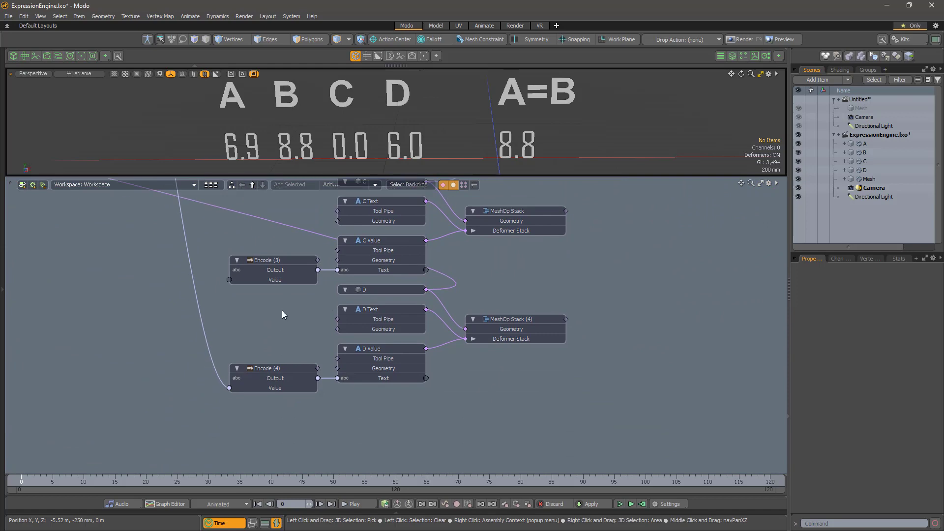
scroll(295, 322, down, 4)
scroll(273, 287, down, 6)
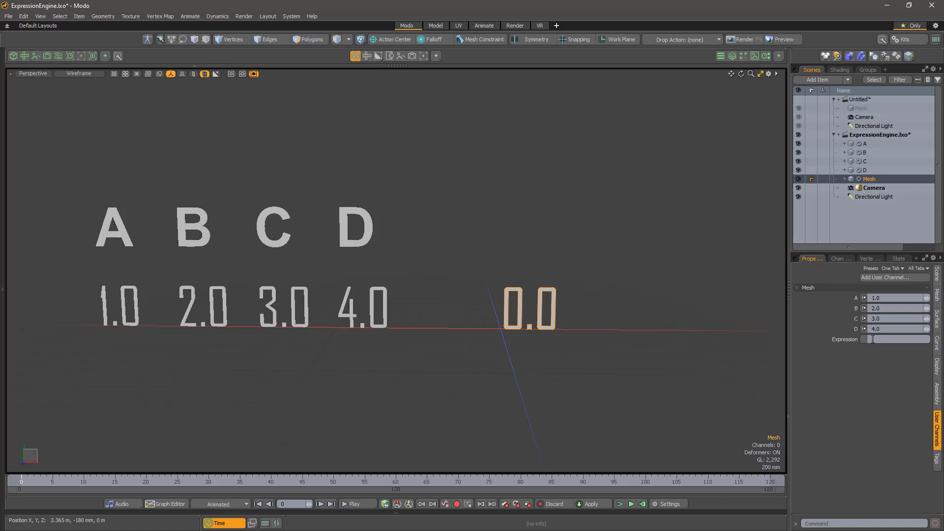
Evaluate the Mesh expressions A+B+D, C-A, D*B and D/B in turn
click(873, 339)
text(A+B+D)
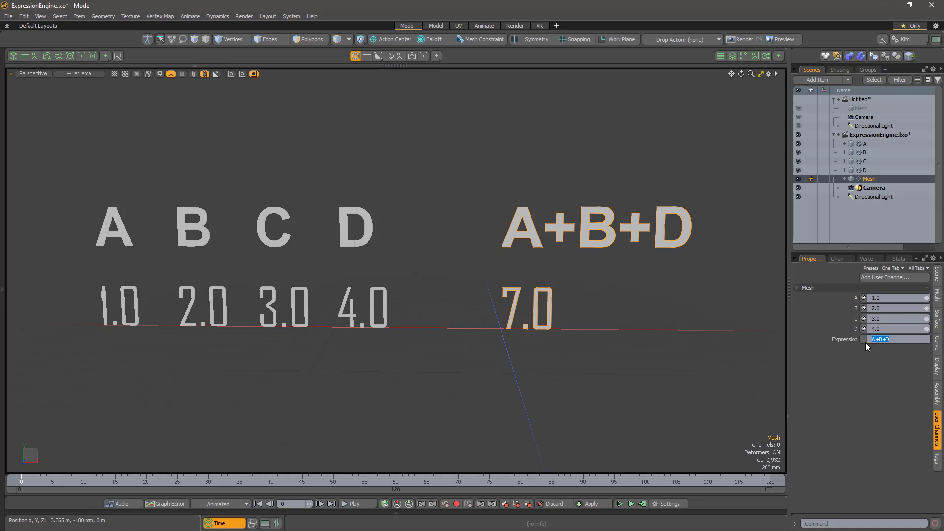
text(C-A)
key(Return)
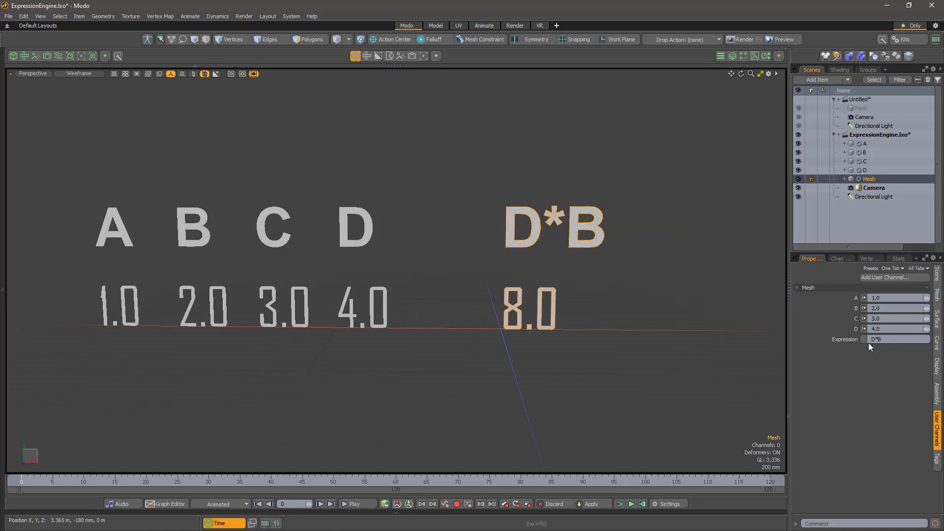
key(BackSpace)
key(BackSpace)
key(Return)
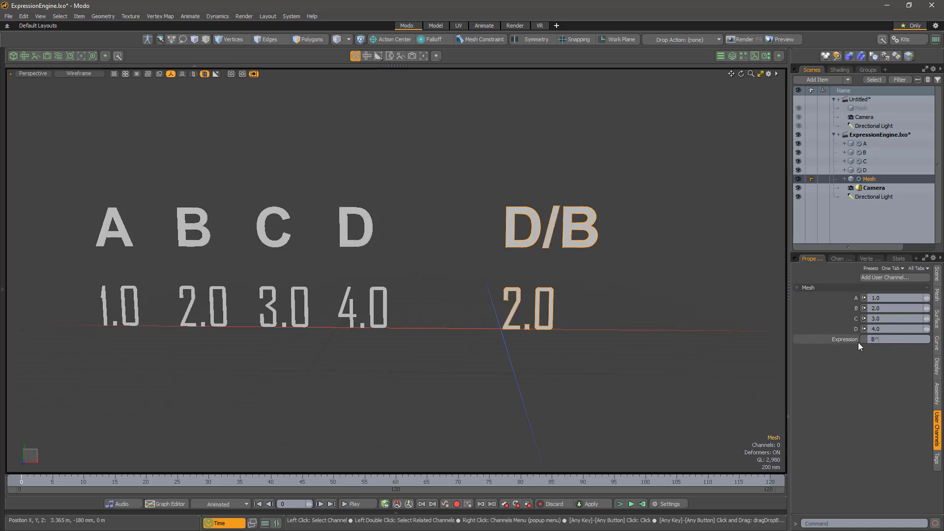
Evaluate B^D, then A*B+C*D, which gives 14.0
text(B^D)
key(Return)
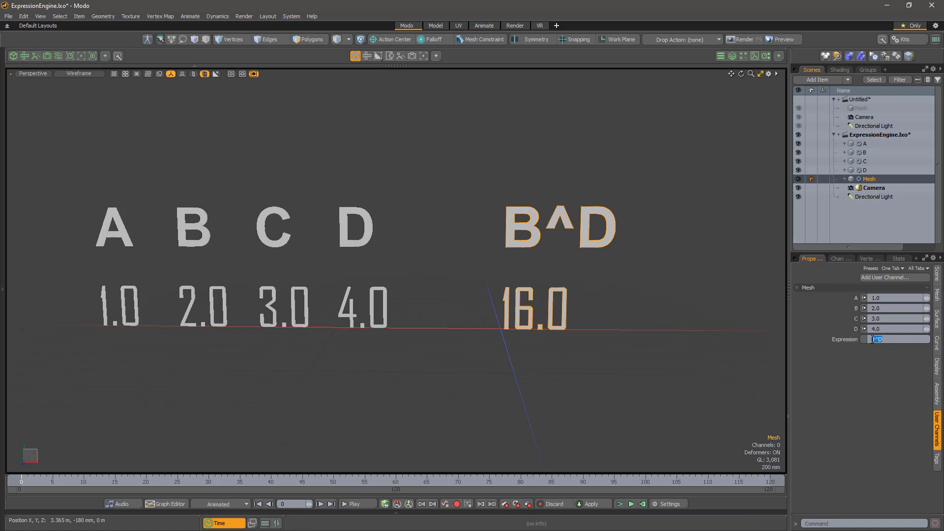
text(A*B+C*D)
key(Return)
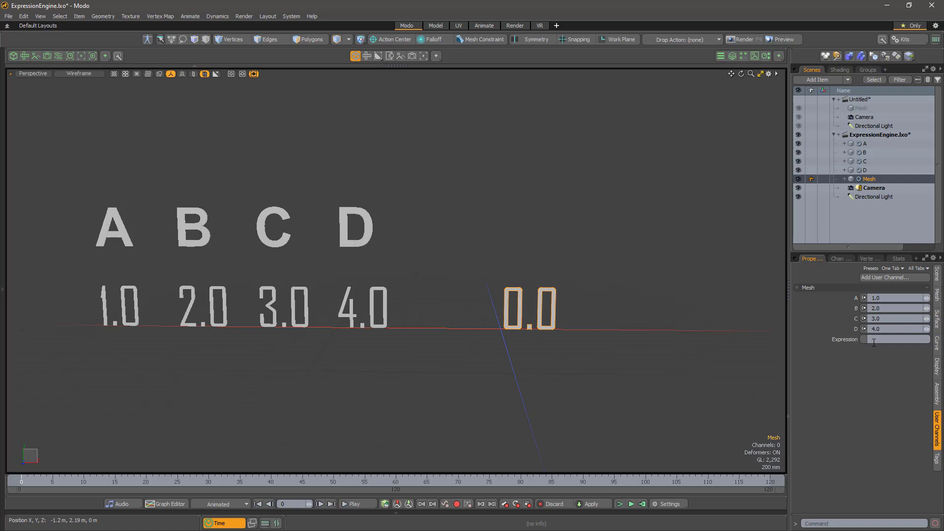
Test the comparisons A<B, B<A and A>B in the Expression channel
text(<B)
key(Return)
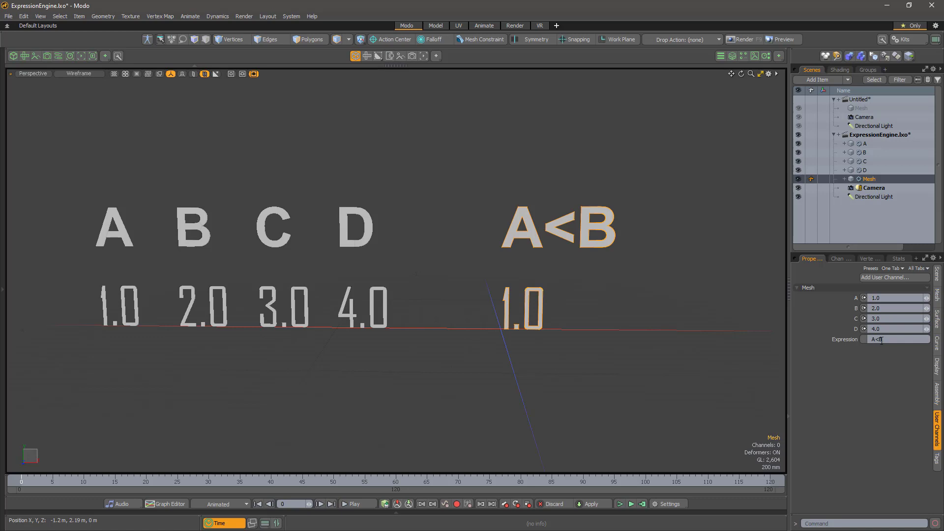
drag(891, 338, 871, 346)
text(B<A)
key(Return)
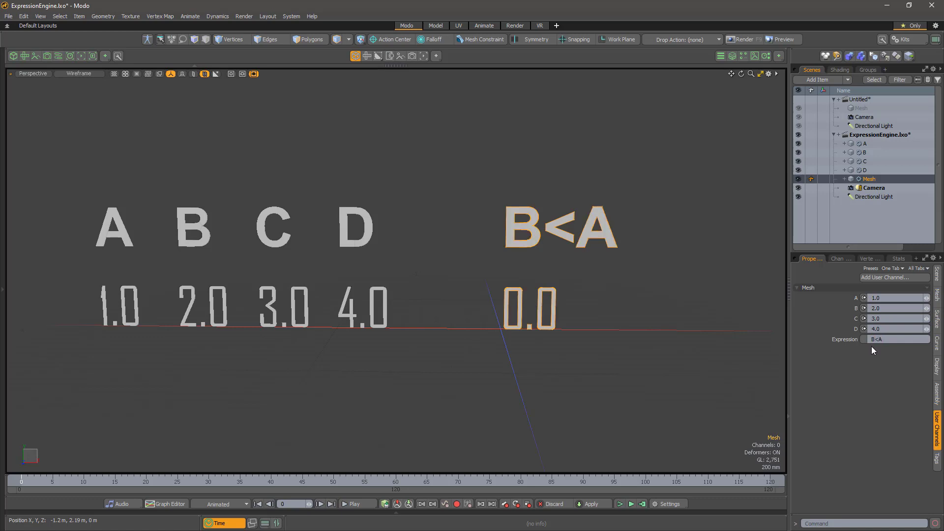
key(Return)
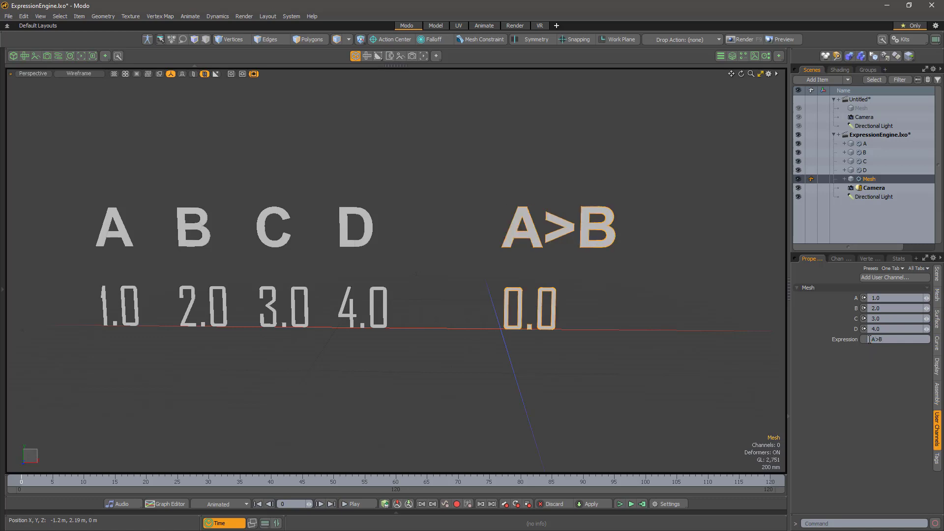
Test the comparisons B>A, A<=B and A>=B
drag(869, 339, 887, 341)
text(B>A)
key(Return)
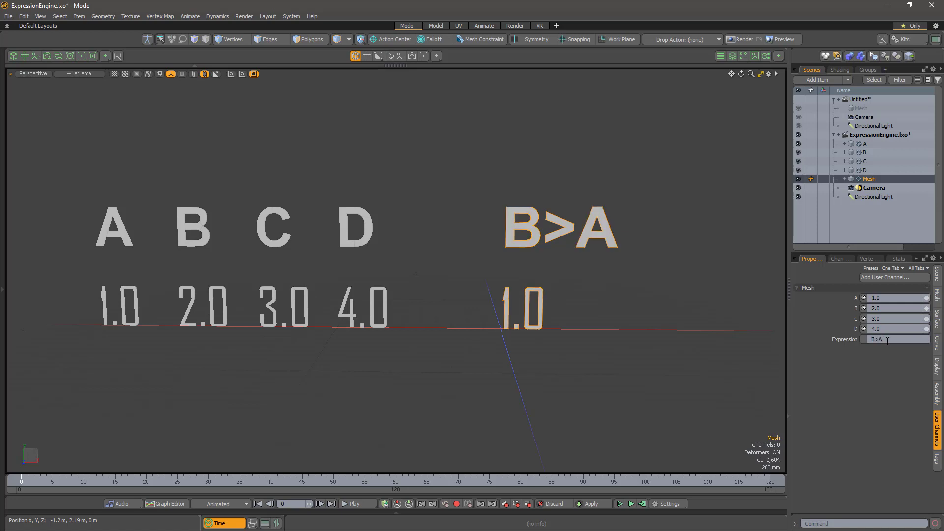
text(A<=B)
key(Return)
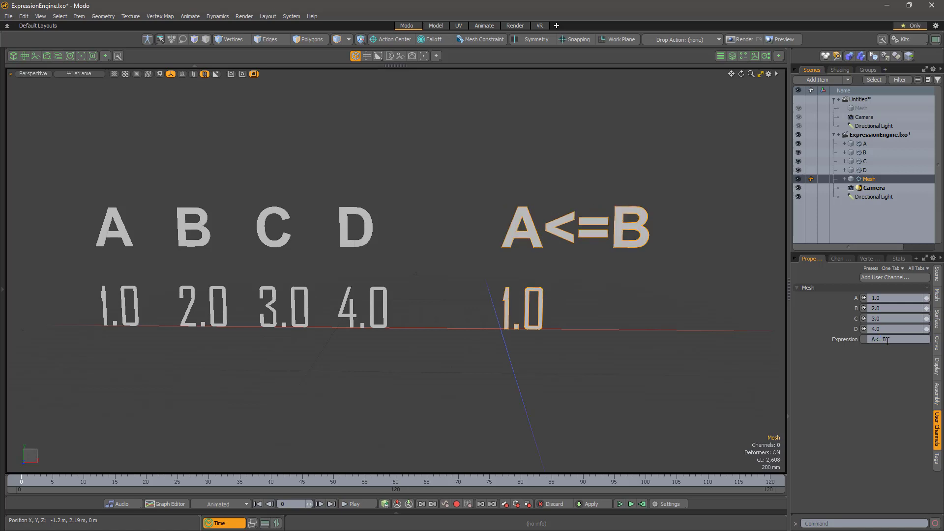
drag(887, 340, 867, 340)
text(A>=B)
key(Return)
Test A==B, set channel B to 1.0, then test A!=B
click(867, 339)
text(A==B)
key(Return)
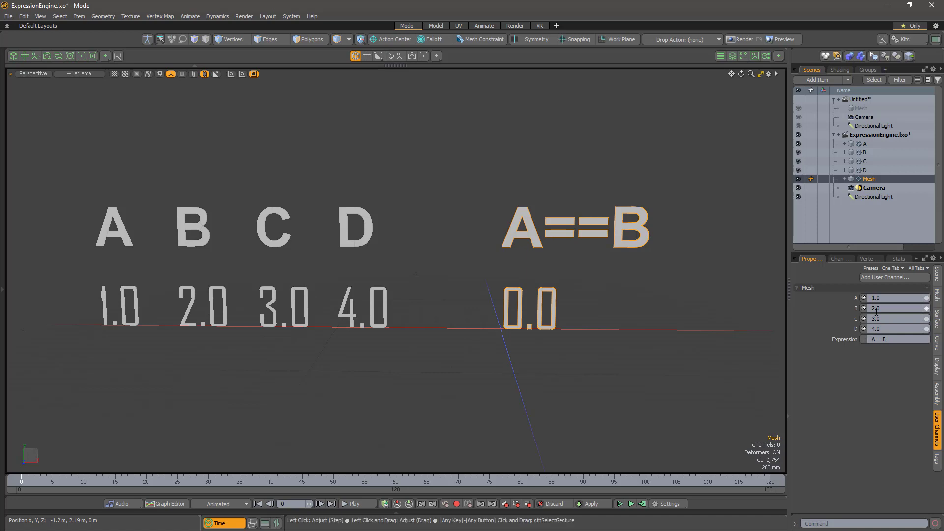
click(880, 309)
text(1)
key(Return)
click(872, 339)
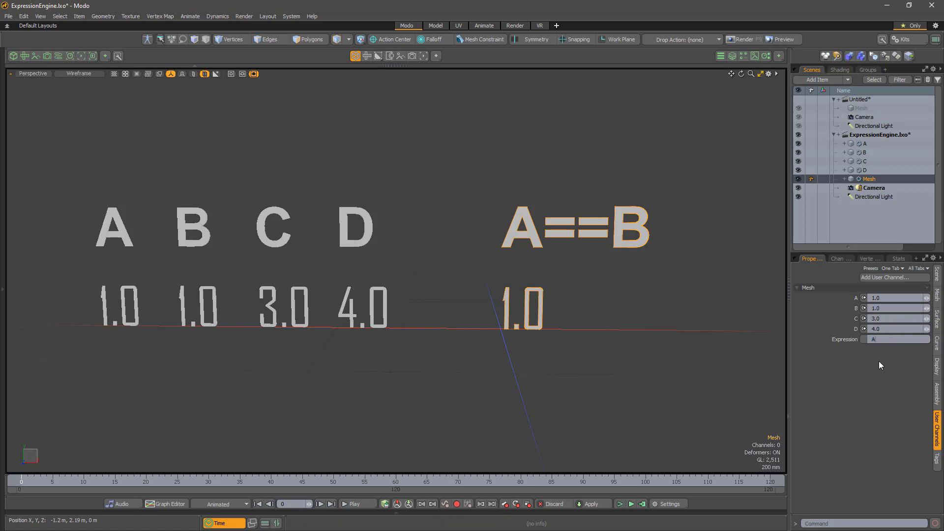
key(Return)
Restore B to 2.0, enter (A+B)!=(C+D) for 1.0, and frame it in view
click(878, 308)
text(2)
key(Tab)
click(866, 341)
text((A+B)!=)
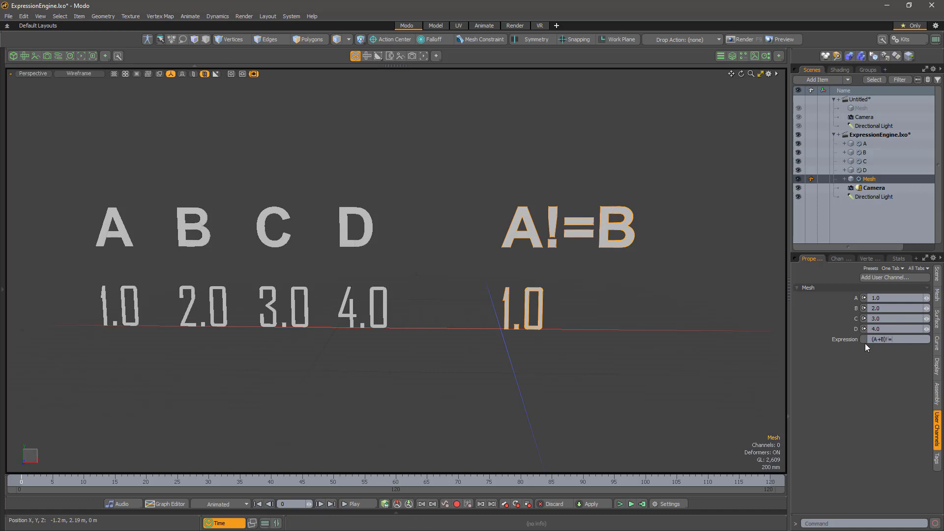
text((C+D))
key(Return)
key(a)
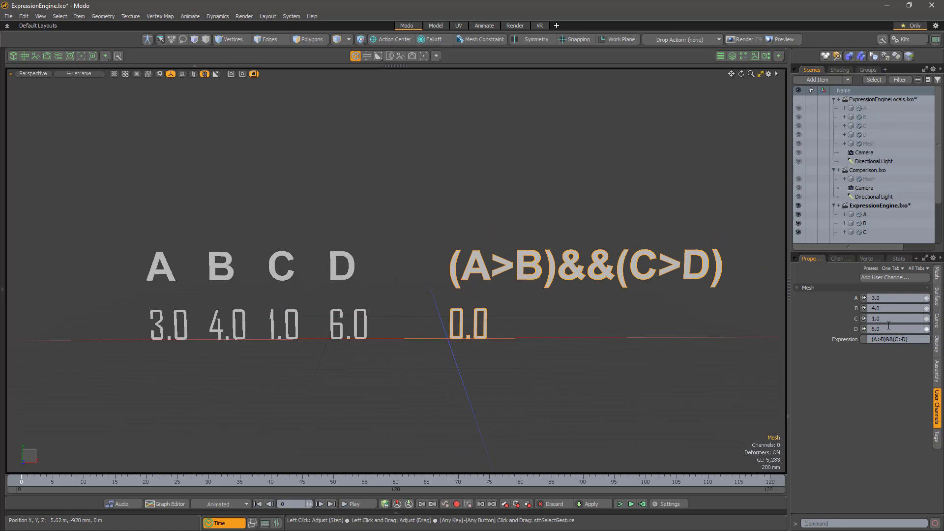
Set channel A to 5.0 and C to 7.0 to test the logical expressions
double_click(877, 298)
text(5)
key(Tab)
key(Tab)
text(7)
key(Tab)
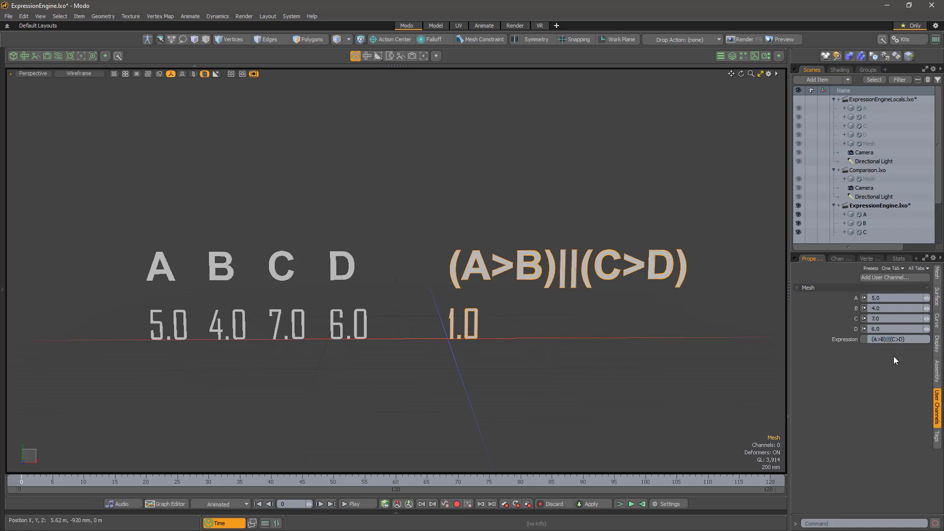
Change C to 3.0 and A to 2.0 so (A>B)?A:B returns 4.0
click(878, 319)
text(3)
key(Tab)
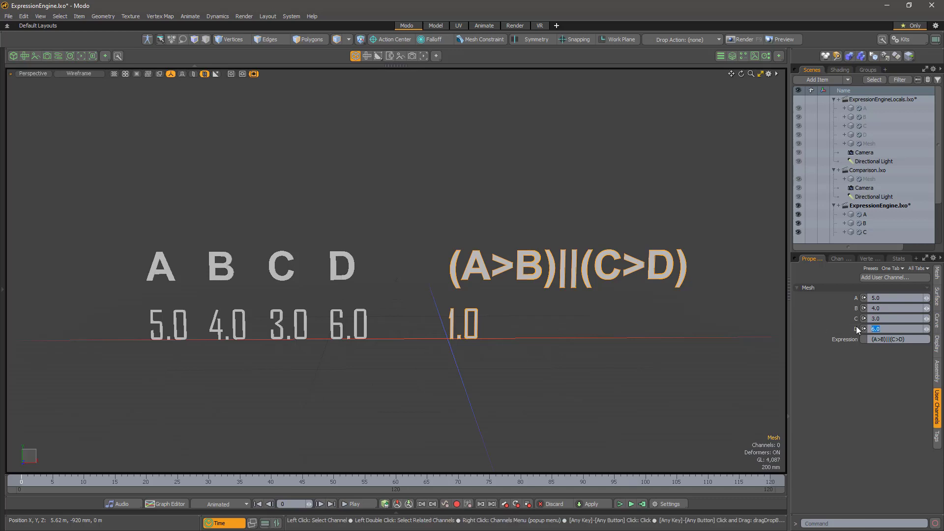
click(878, 298)
text(2)
key(Tab)
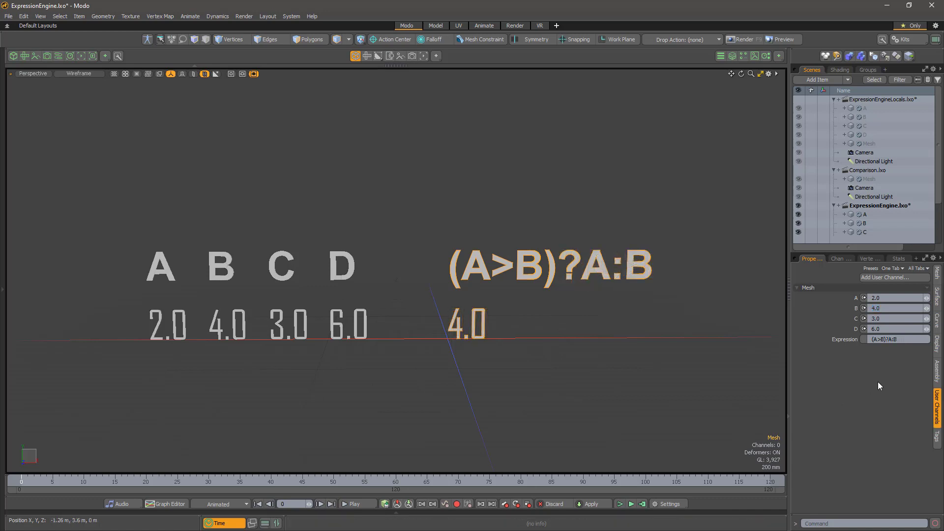
Set channel A to 6.0 and B to 7.0
click(880, 298)
text(6)
key(Tab)
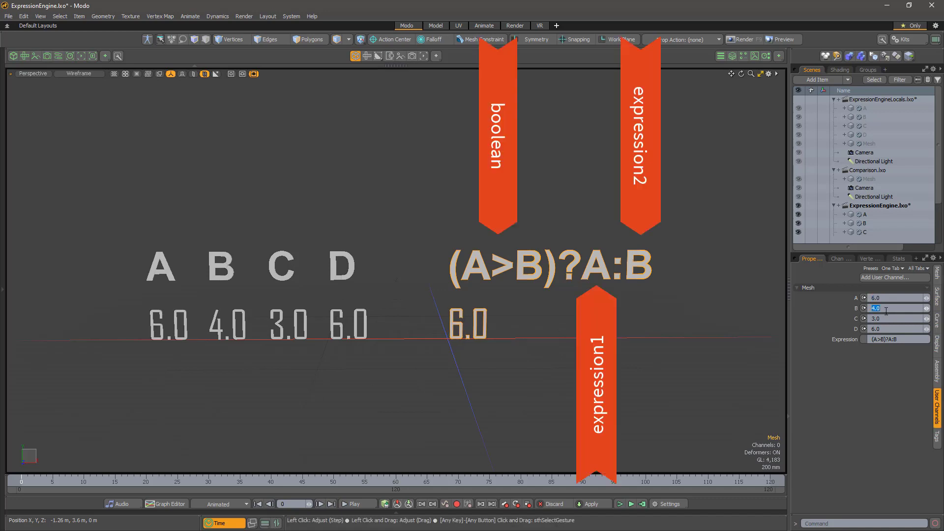
text(7)
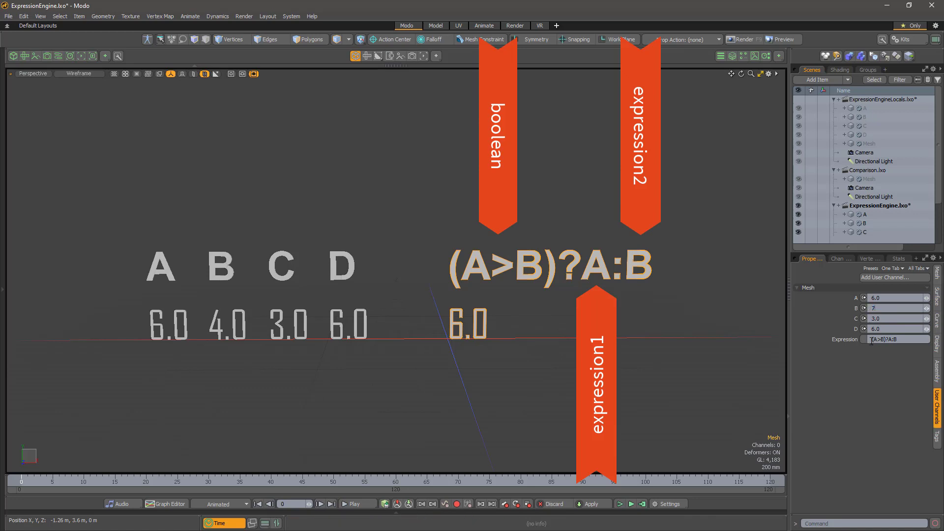
key(Tab)
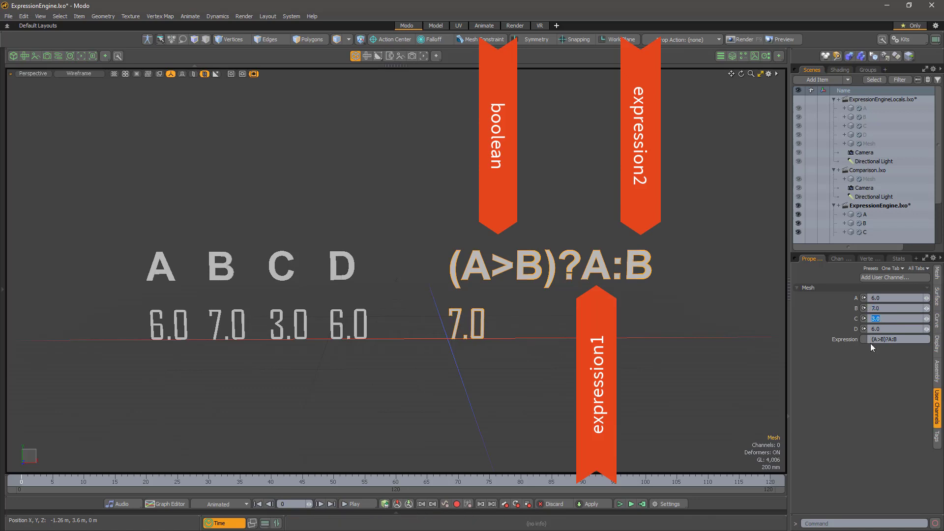
Apply the expression (A<B)?A:B, then set B to 1.0 for a 1.0 result
click(879, 339)
click(880, 340)
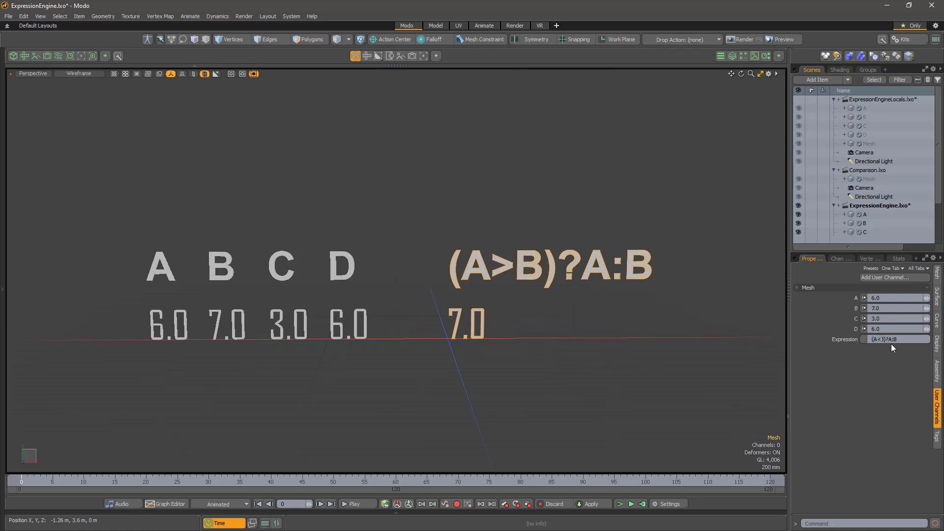
key(Return)
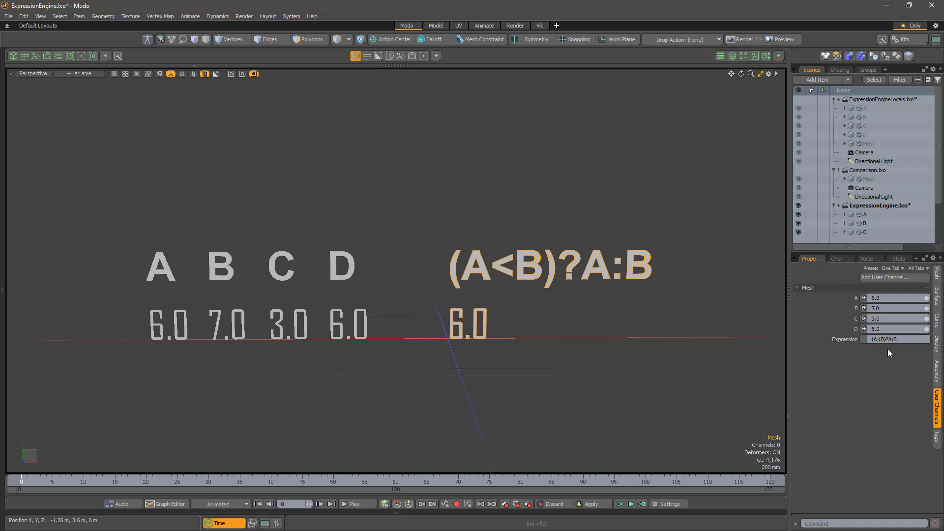
click(890, 306)
text(1)
key(Tab)
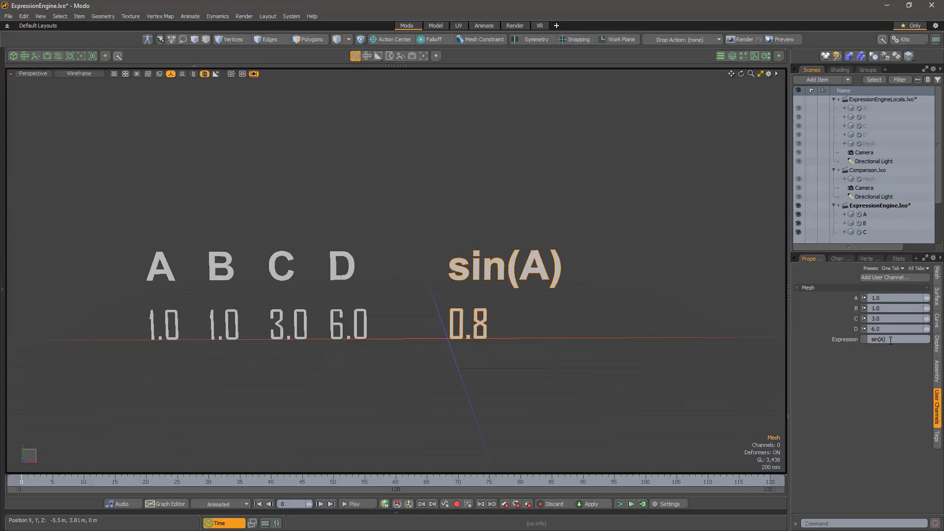
Replace sin(A) with cos(A), then tan(A)
click(877, 342)
text(cos(A))
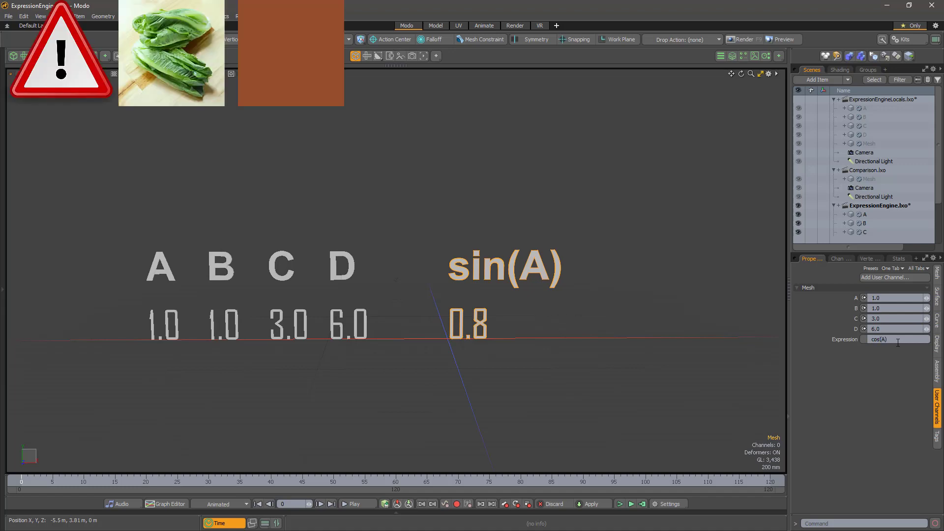
key(Return)
click(879, 340)
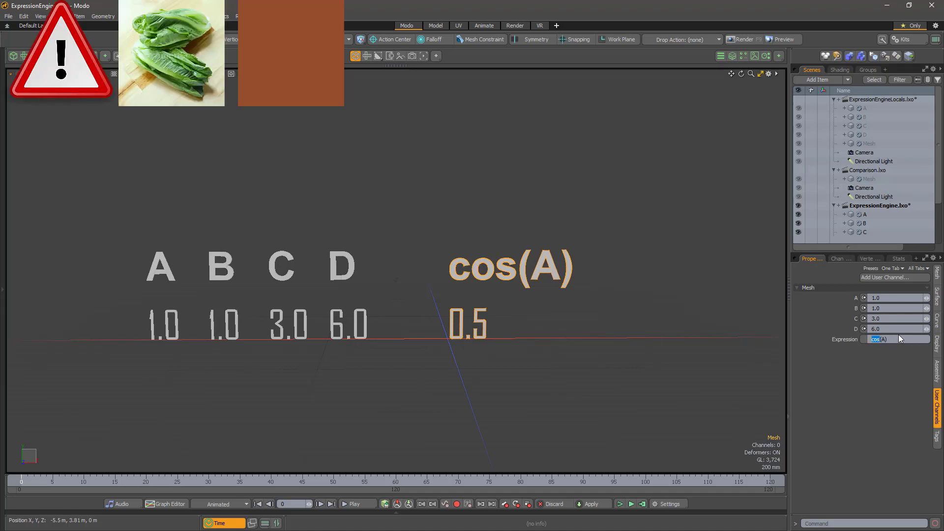
text(tan)
key(Return)
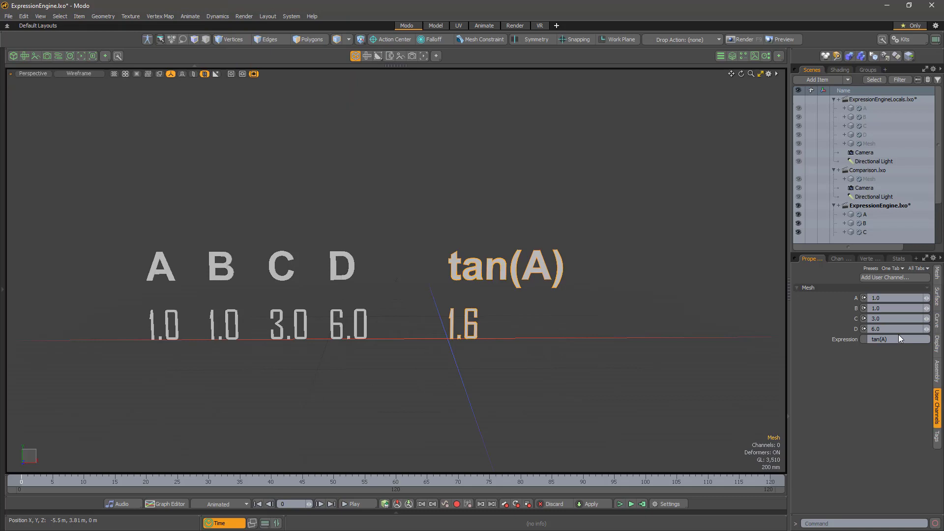
Switch the expression to asin(A), then from acos to atan(A)
double_click(875, 340)
text(asin)
key(Return)
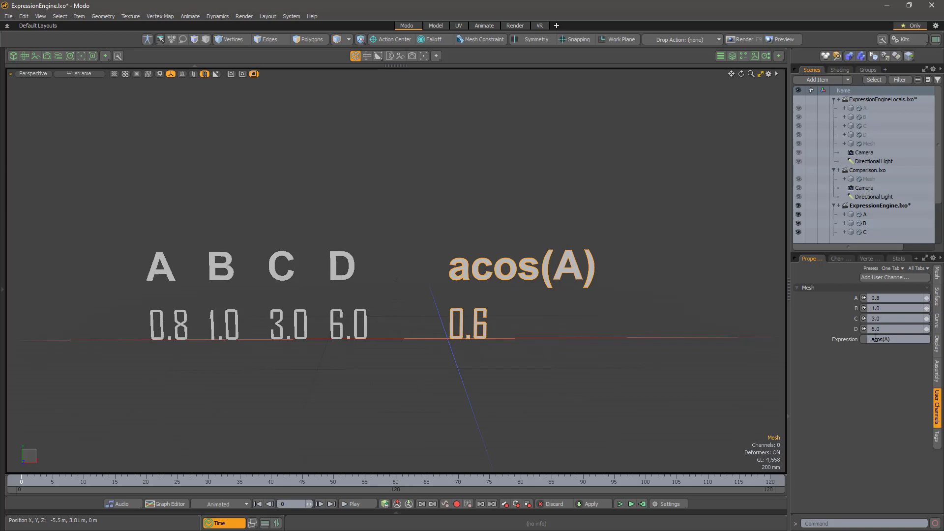
double_click(882, 340)
text(atan)
key(Return)
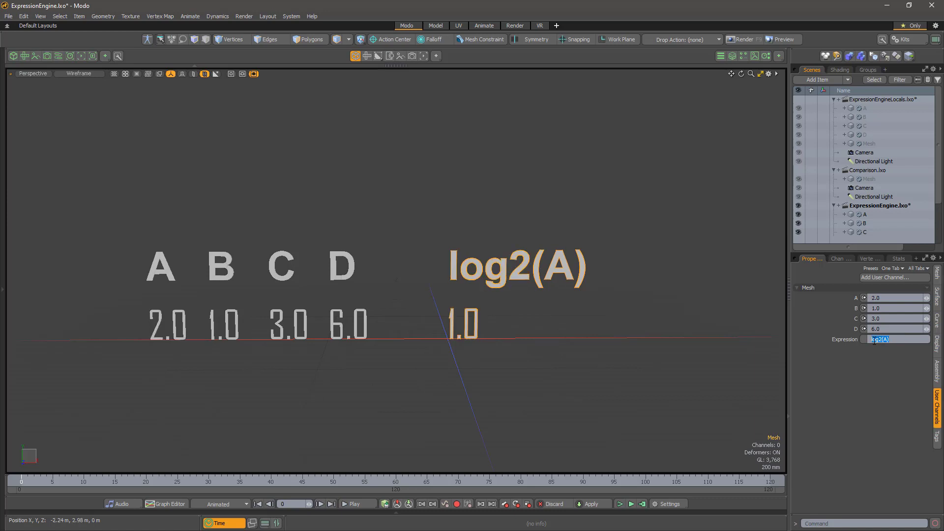
Swap log2 for log10, then ln, exp and sqrt, reaching 1.4 for A = 2.0
double_click(875, 339)
text(log10)
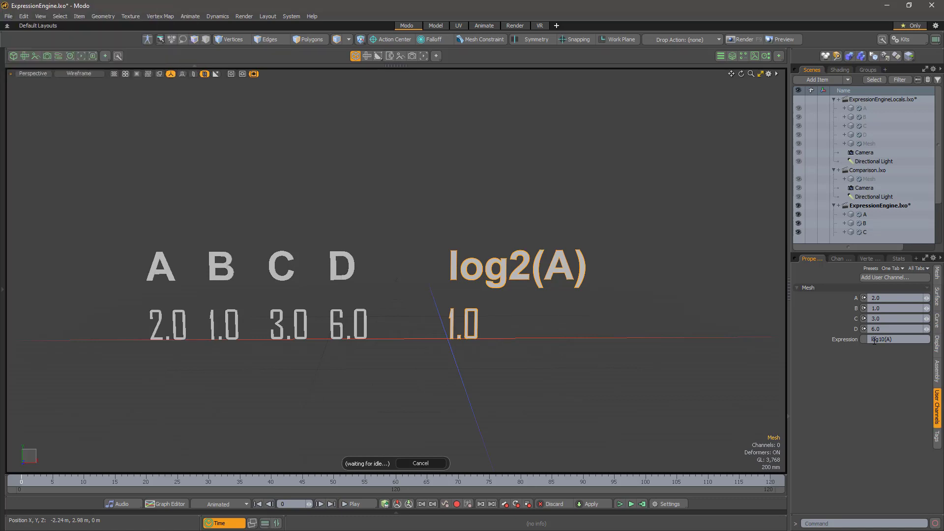
key(Return)
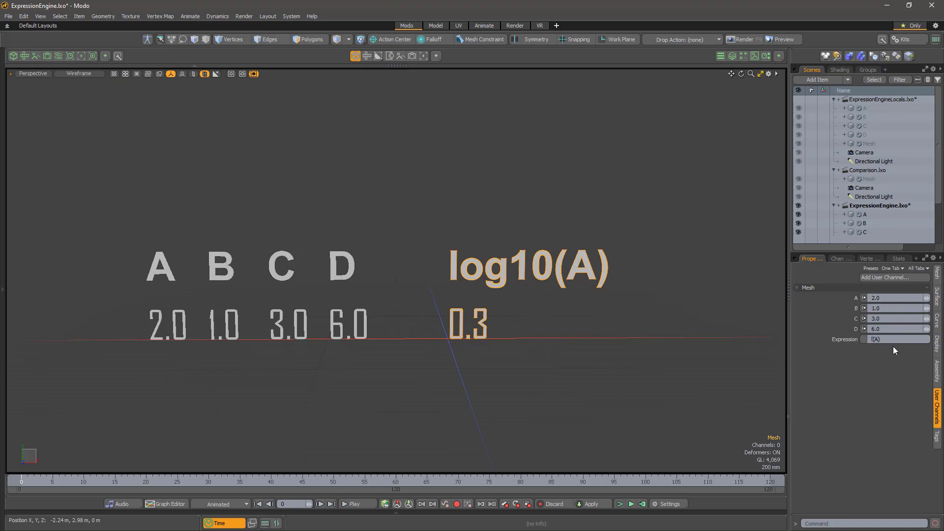
key(Return)
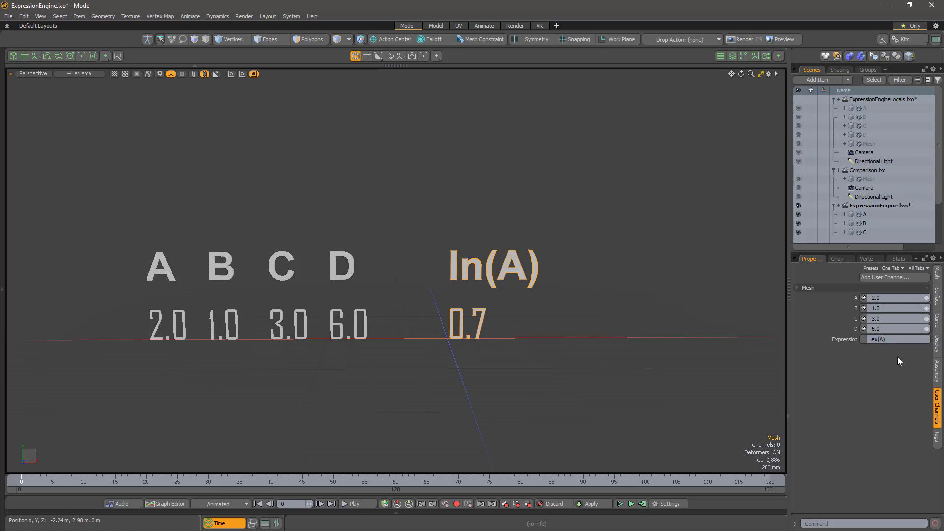
key(Return)
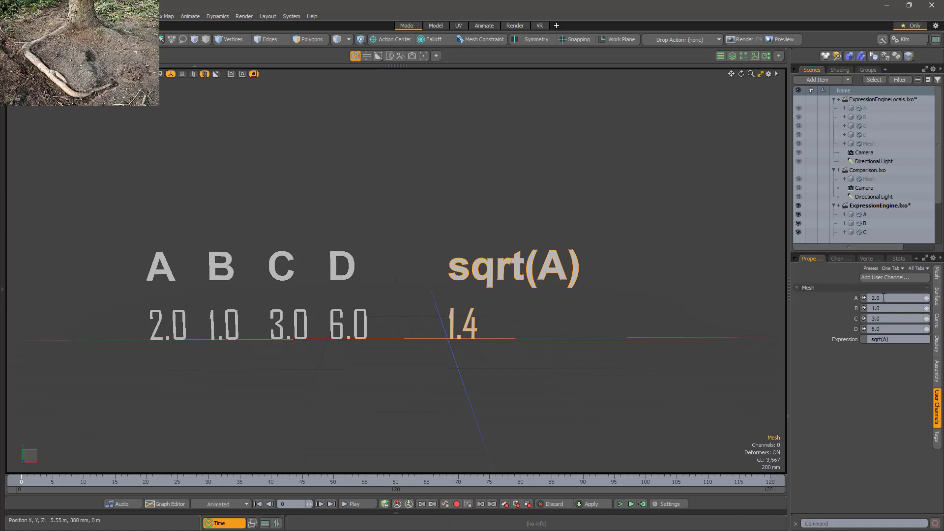
Set A to 16.0 and change the expression to sign(A)
text(16)
key(Tab)
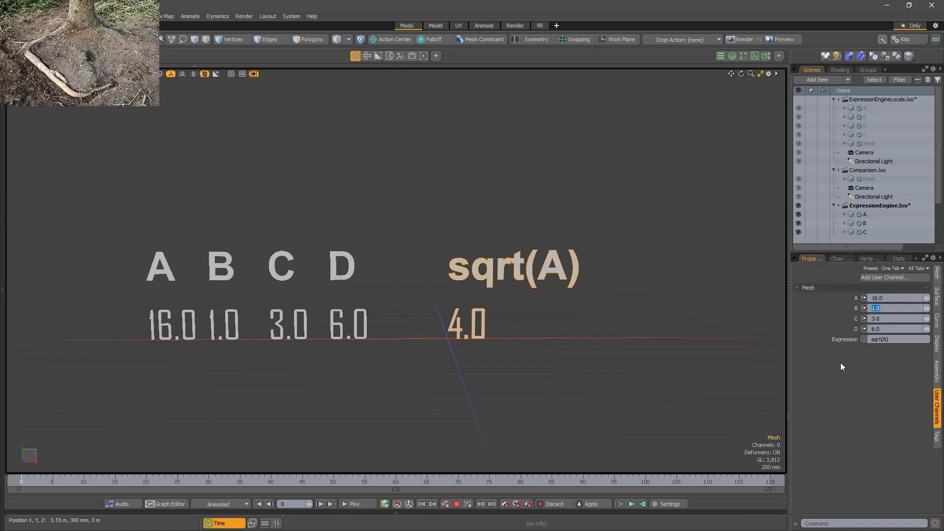
click(867, 340)
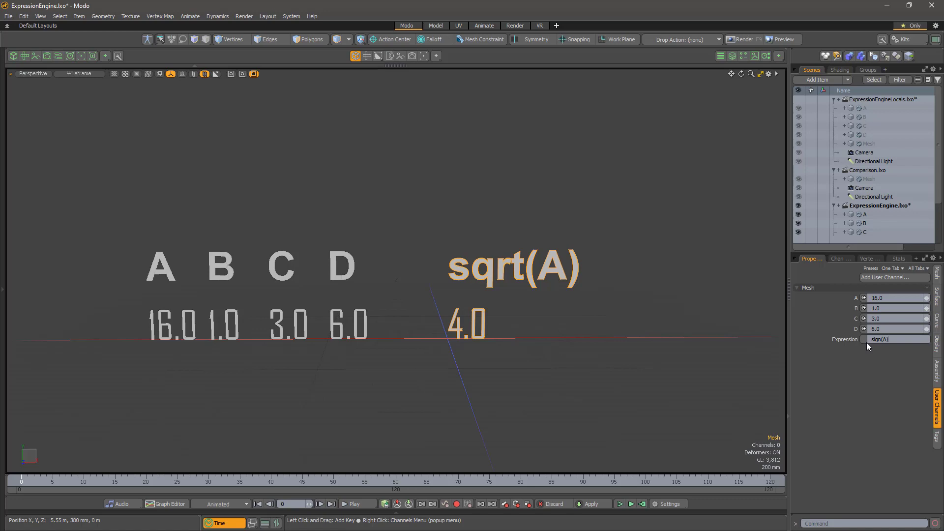
text(sign(A))
key(Return)
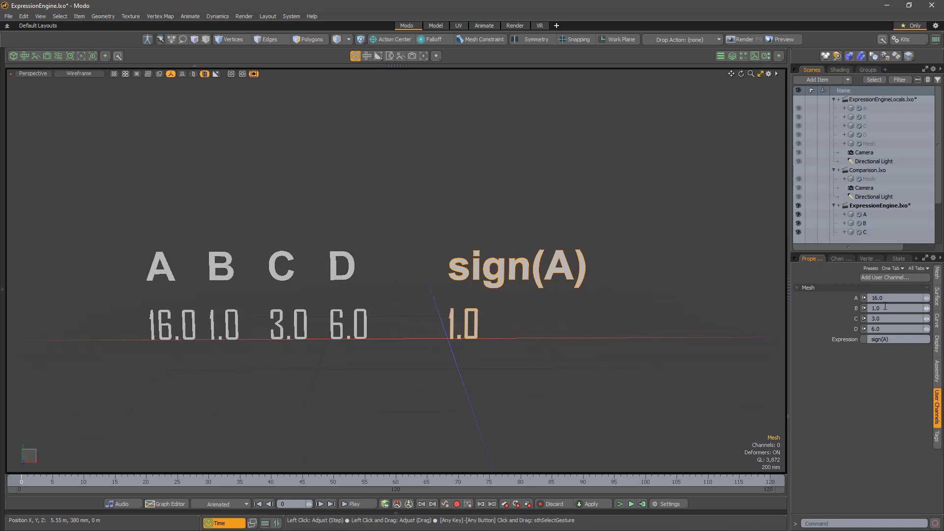
Try A at -16.0, 0.0, -2.0 and 2.0 to test sign and abs
click(880, 297)
text(-16.0)
key(Tab)
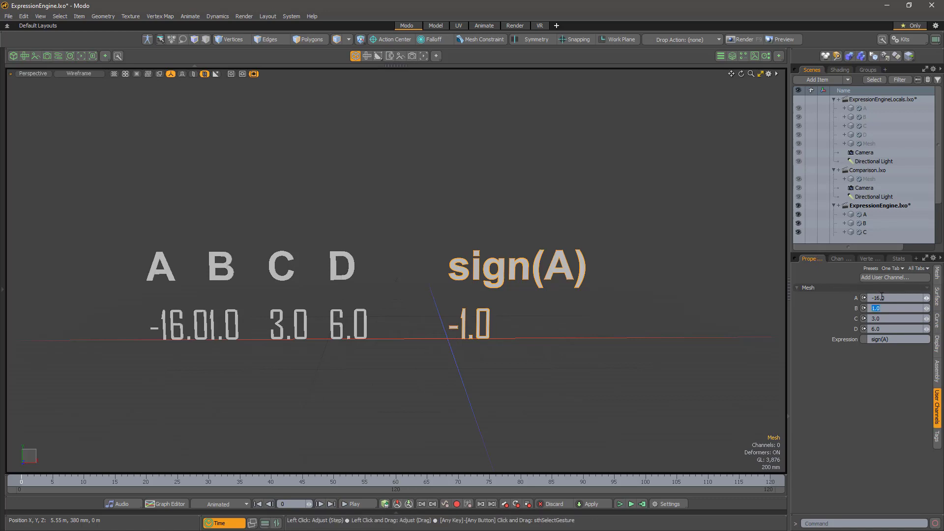
click(858, 305)
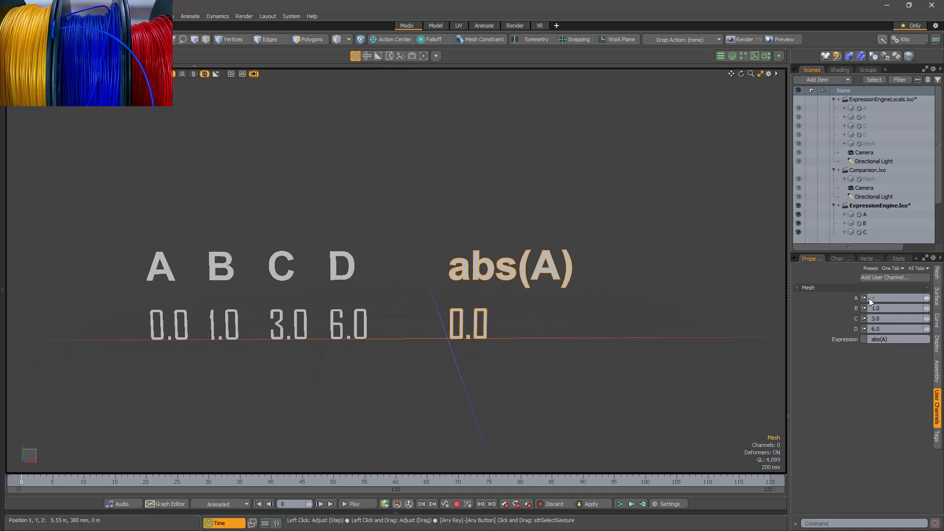
text(-2)
key(Return)
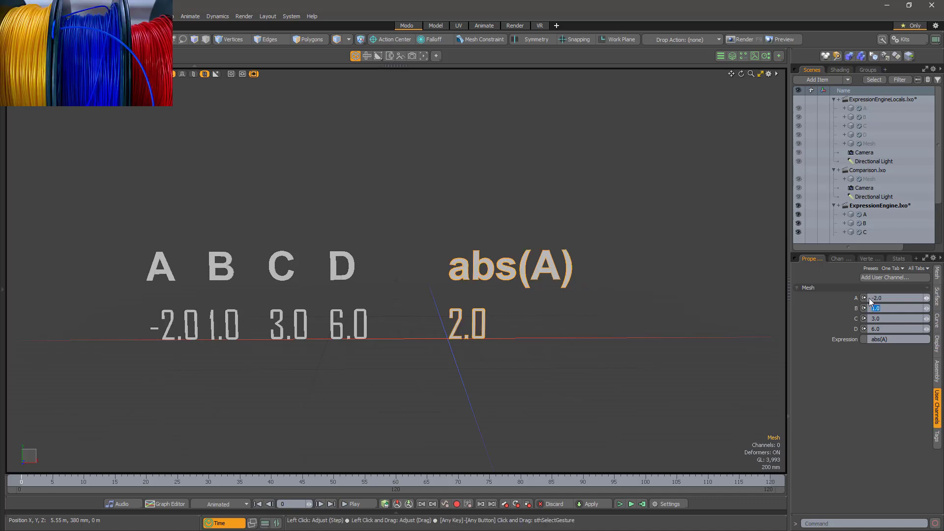
text(2)
key(Tab)
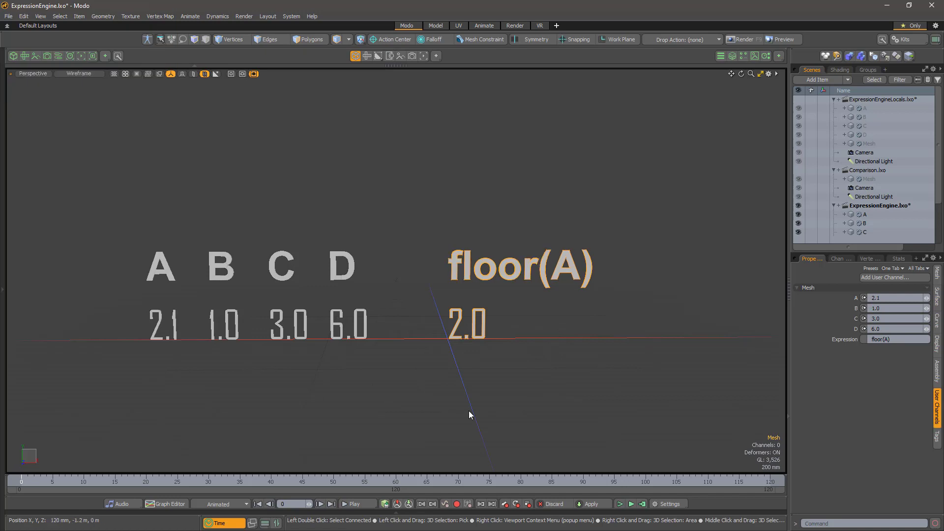
Set A to 2.9, then 4.0, to test floor and ceil
click(873, 298)
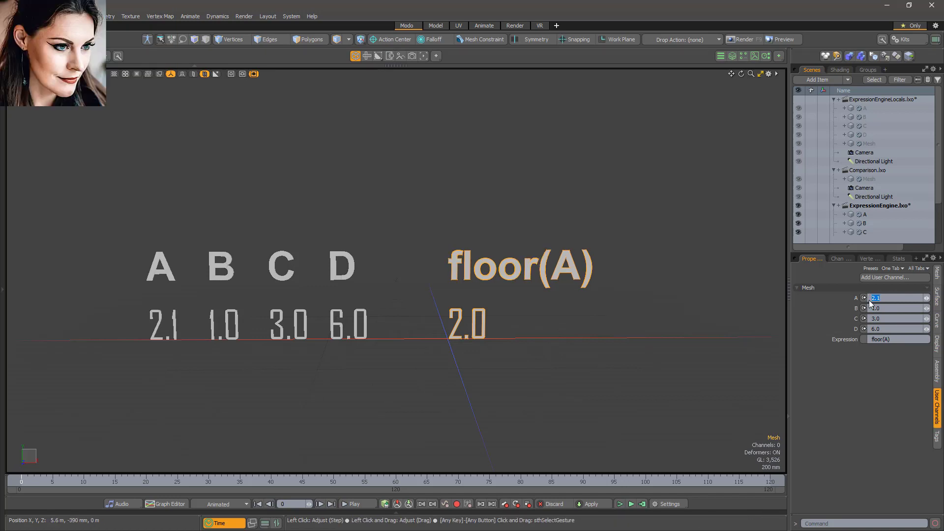
text(2.9)
key(Tab)
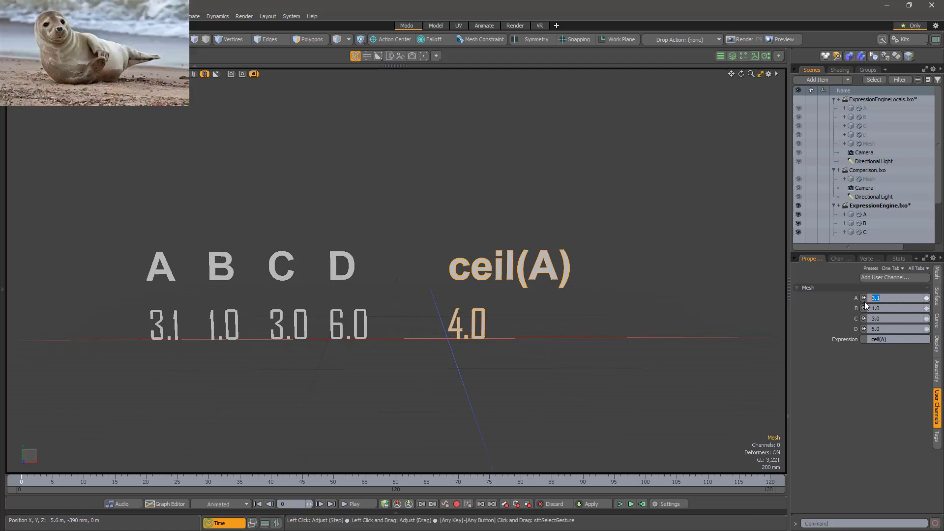
text(4)
key(Tab)
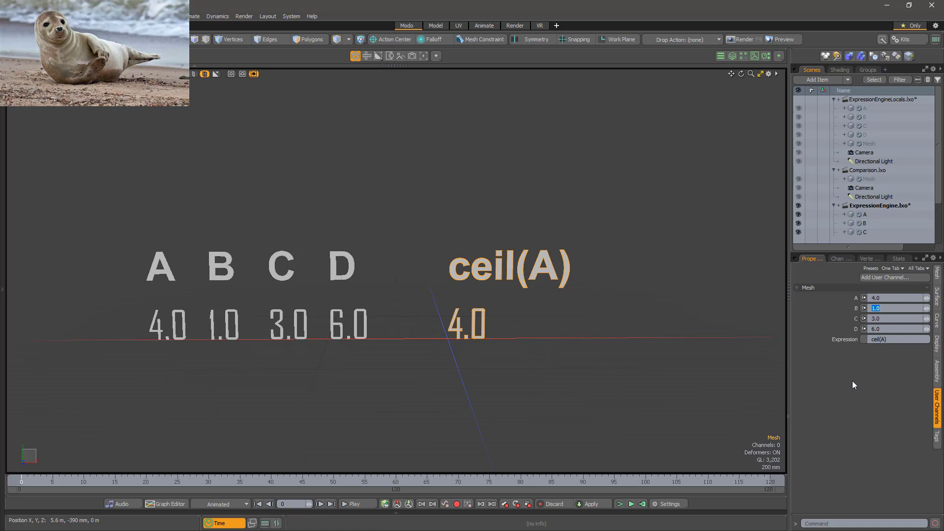
Replace ceil(A) with rint(A) and set A to 4.1
click(895, 339)
text(rint(A))
key(Return)
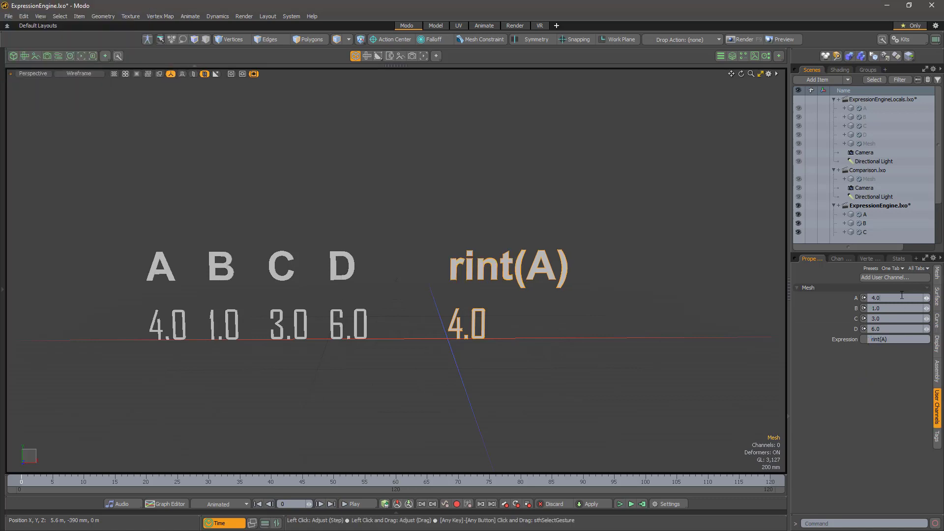
click(883, 298)
text(4.1)
key(Tab)
Correct A to 4.5 so rint(A) returns 5.0
click(883, 299)
text(6)
key(Return)
click(866, 299)
key(BackSpace)
text(5)
key(Tab)
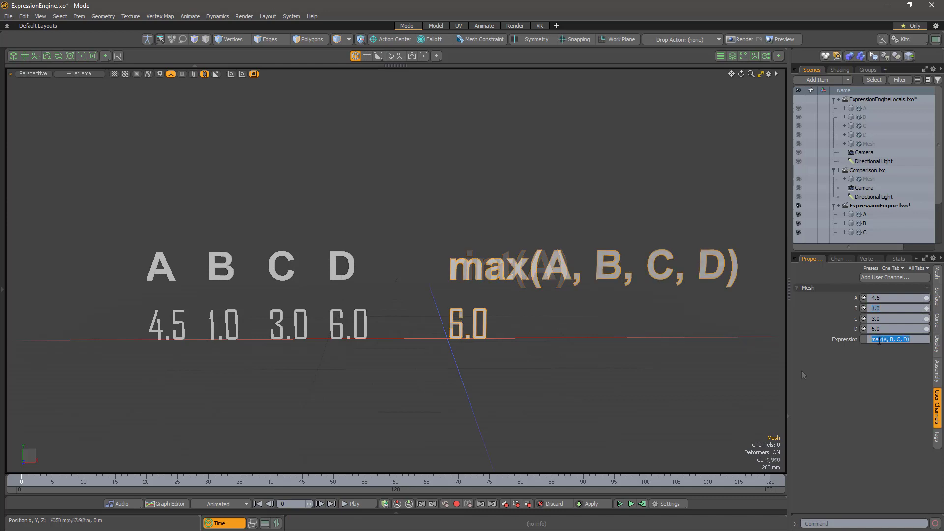
Change max(A, B, C, D) to min, then sum(A, B, C, D)
click(879, 341)
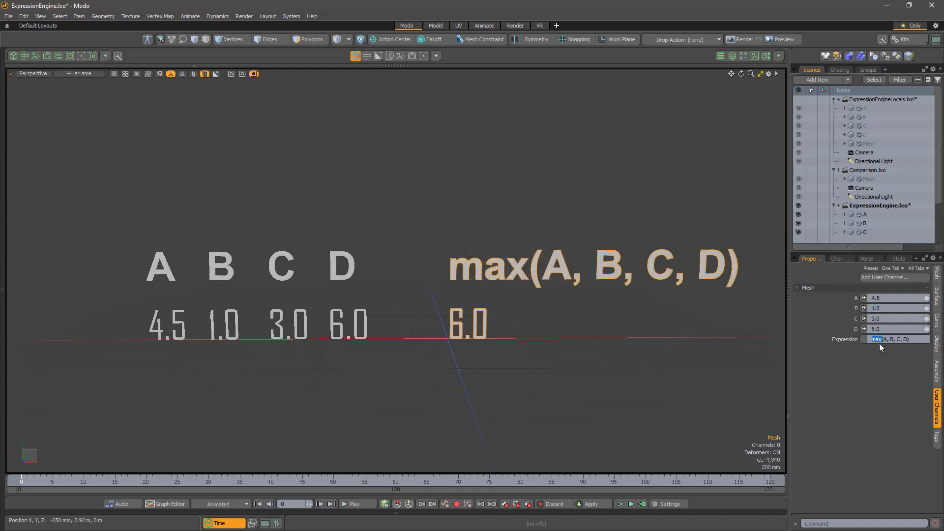
text(min(A, B, C, D))
key(Return)
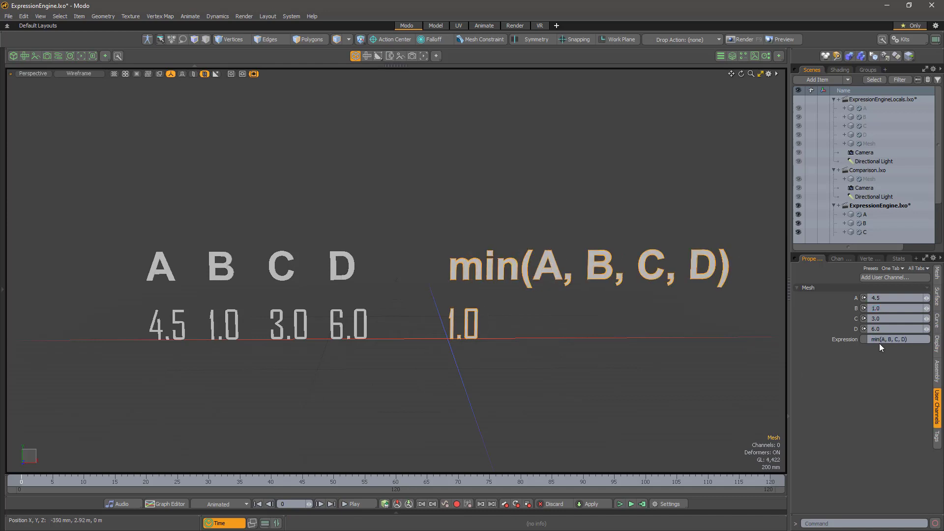
click(879, 341)
double_click(877, 340)
text(sum)
key(Return)
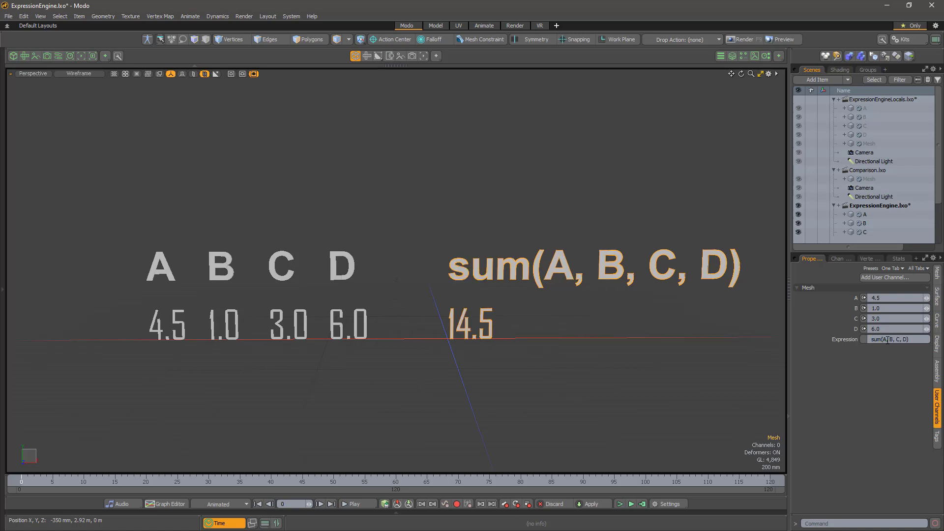
Change the expression to avg(A, B, C, D)
click(888, 340)
double_click(876, 340)
text(avg)
key(Return)
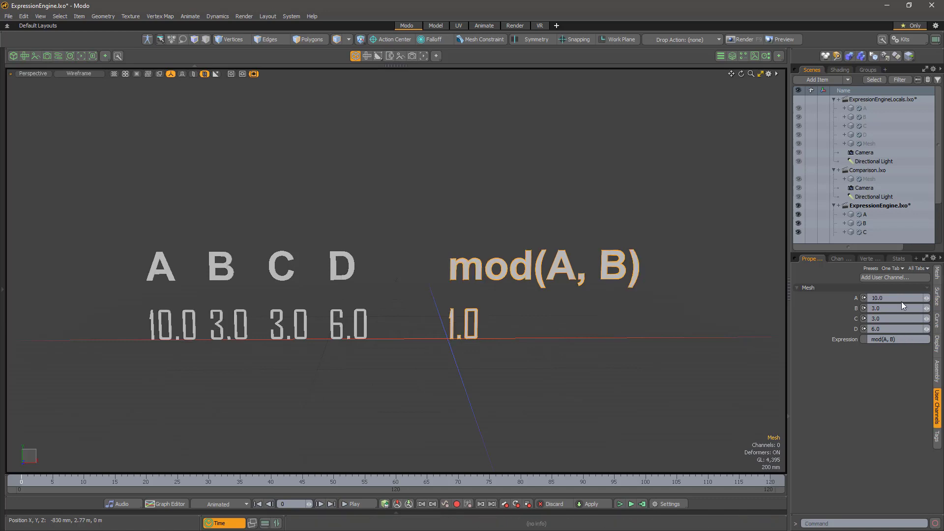
Set A to 11.0, then 12.0, to test mod(A, B) with B at 3
click(898, 298)
text(11)
key(Tab)
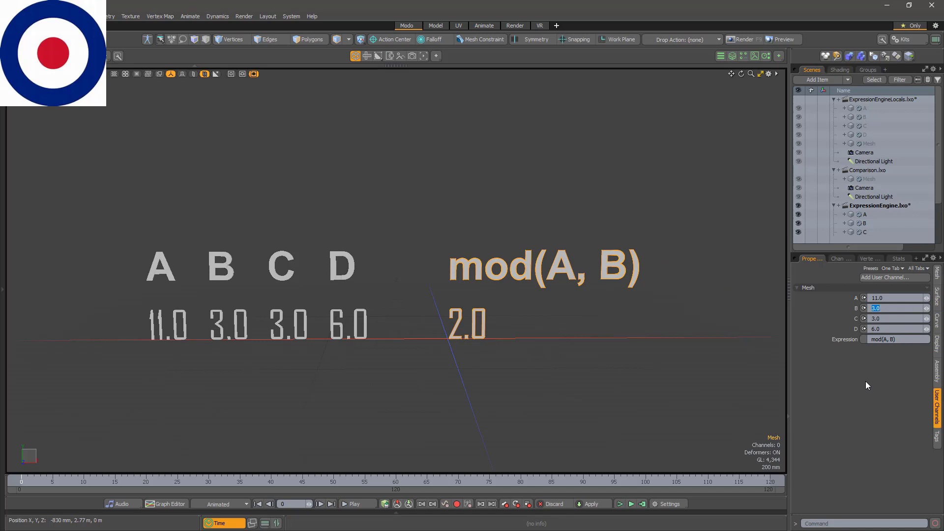
key(shift+Tab)
text(12)
key(Tab)
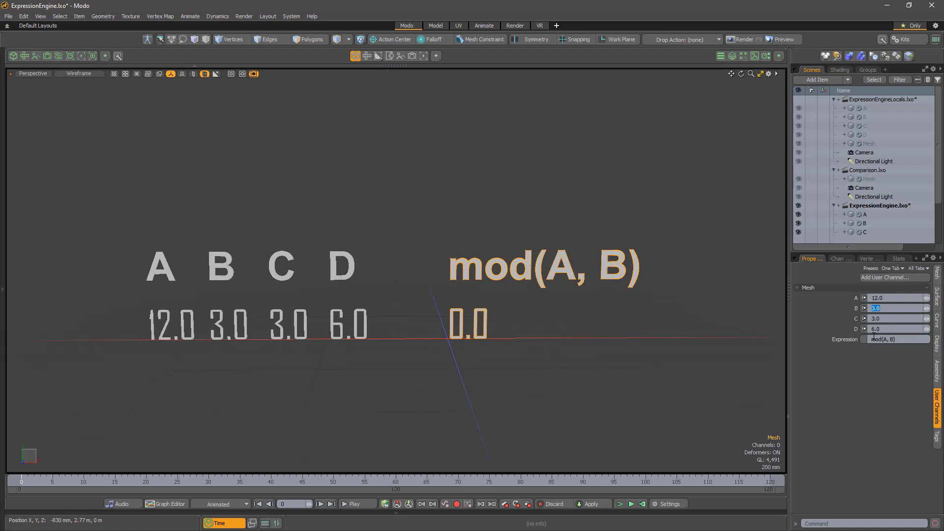
click(876, 298)
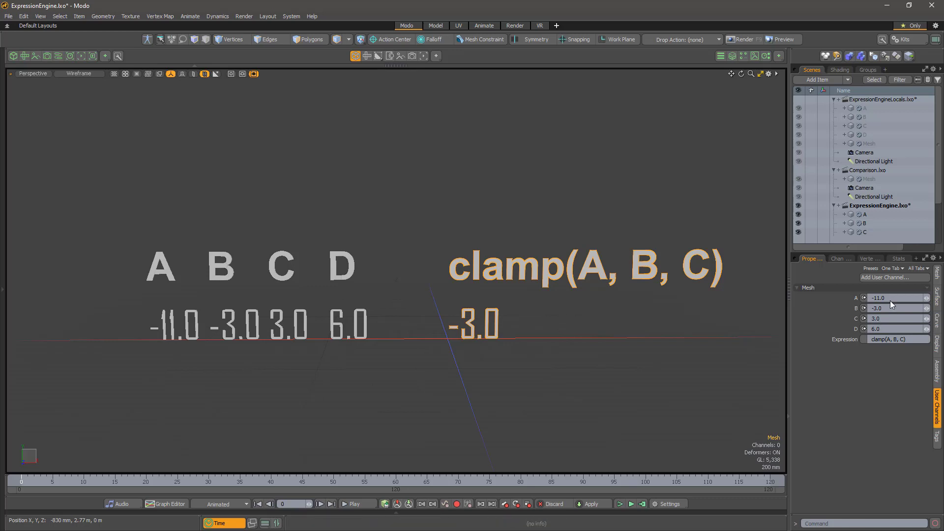
Set user channel A to 2, then to 20, so clamp(A, B, C) reads 2.0, then 3.0
click(890, 300)
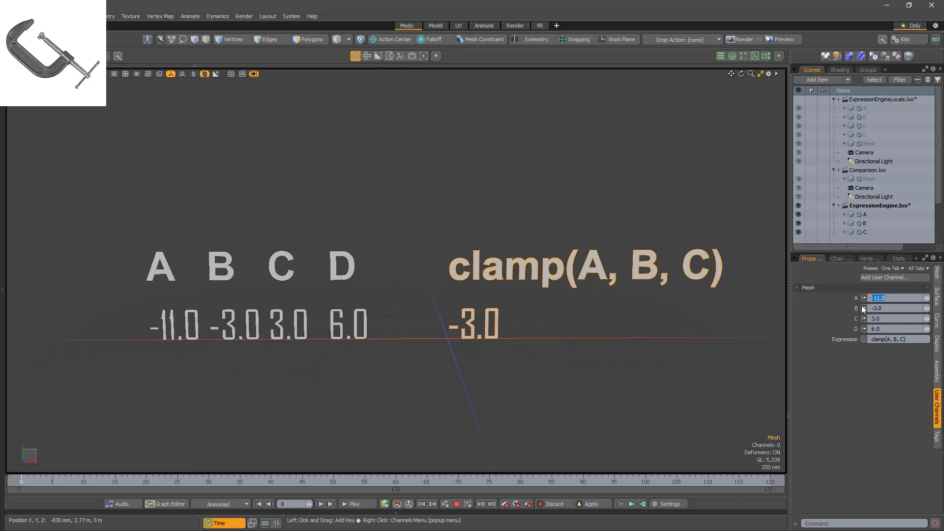
text(2)
key(Tab)
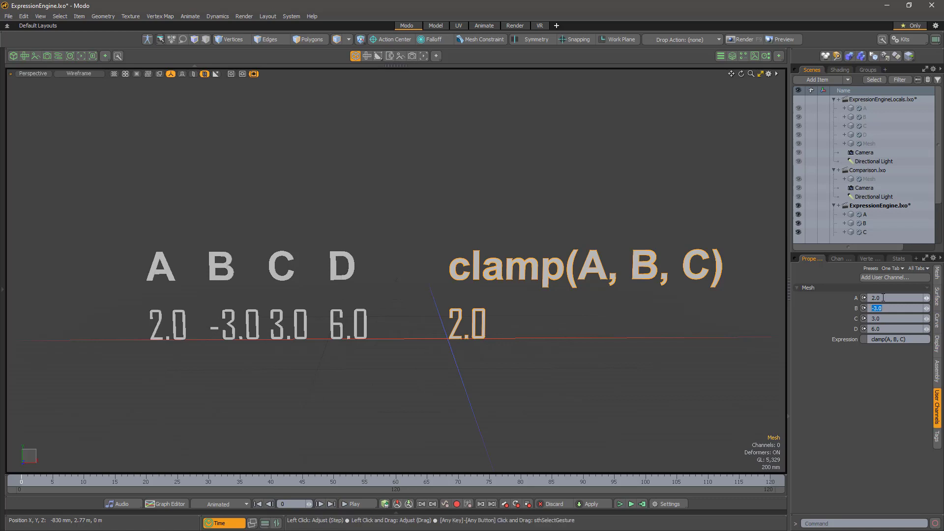
key(shift+Tab)
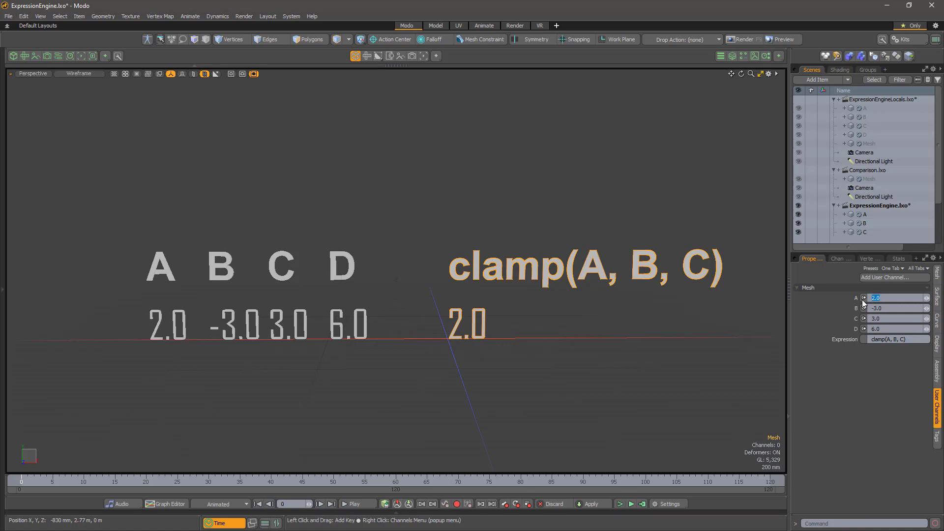
text(2)
key(Tab)
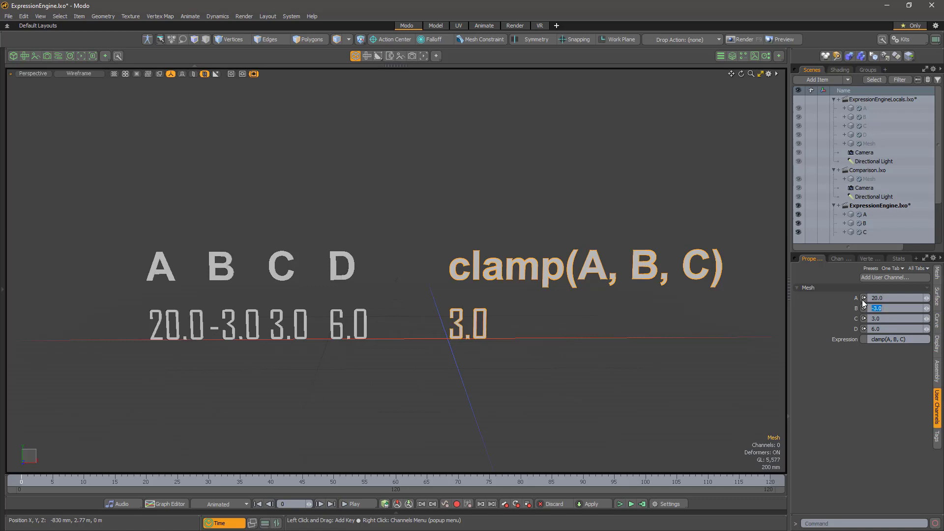
key(Return)
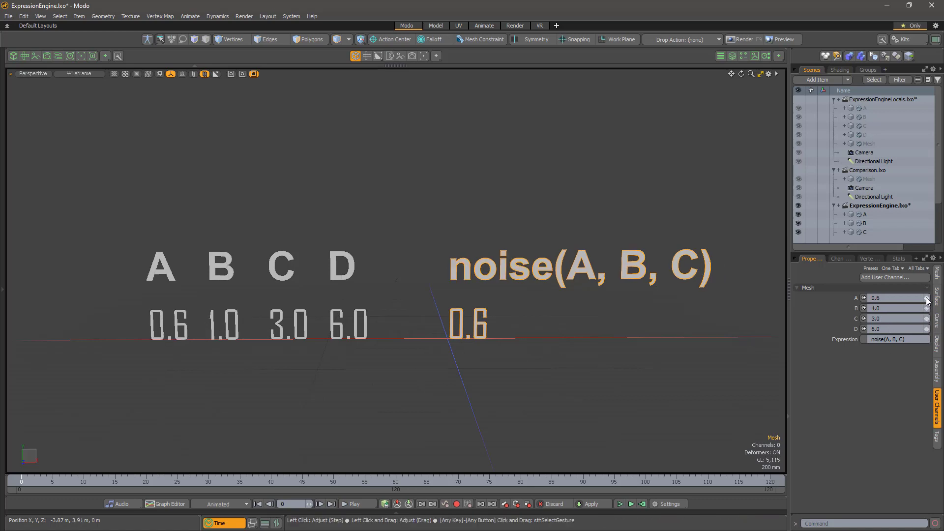
Nudge input A's value slightly upward with its mini-slider under noise(A, B, C)
drag(927, 299, 927, 323)
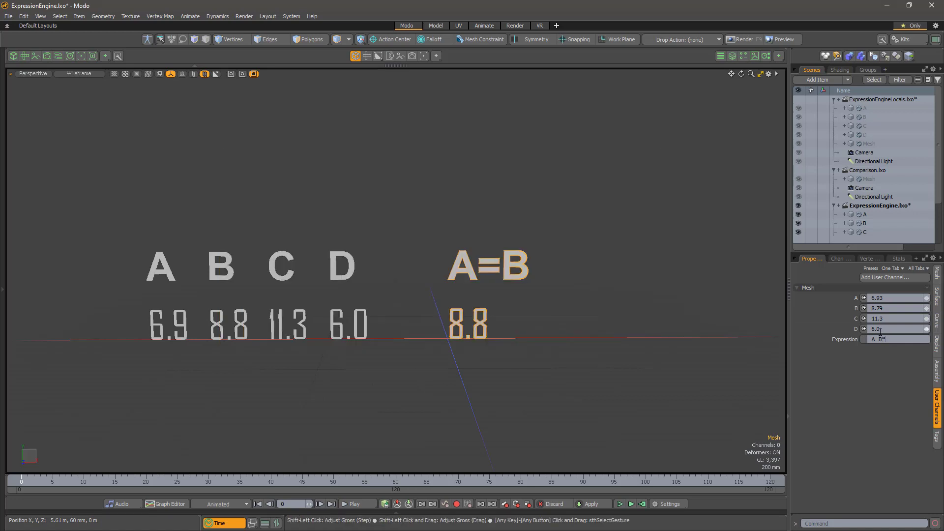
Apply the expression A=B*2, then extend it to A=B*2,A+1 so it returns 18.6
key(Return)
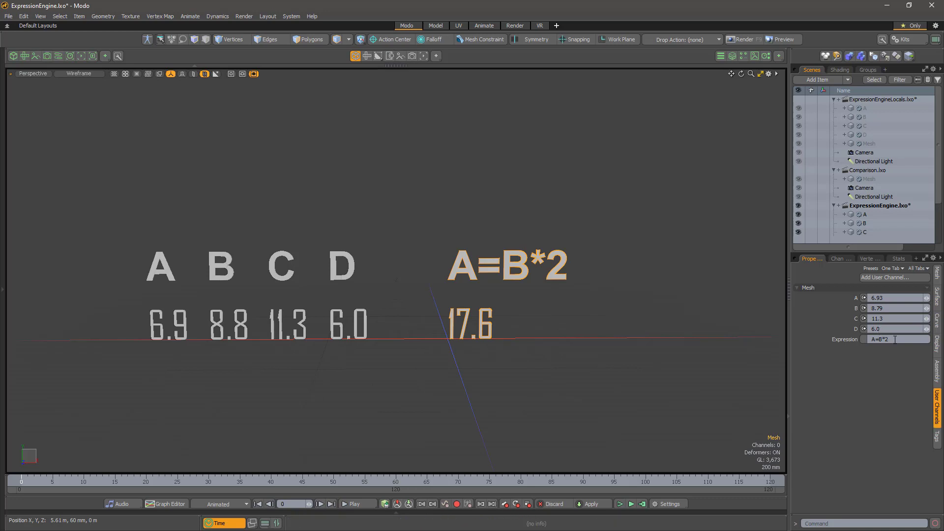
click(894, 339)
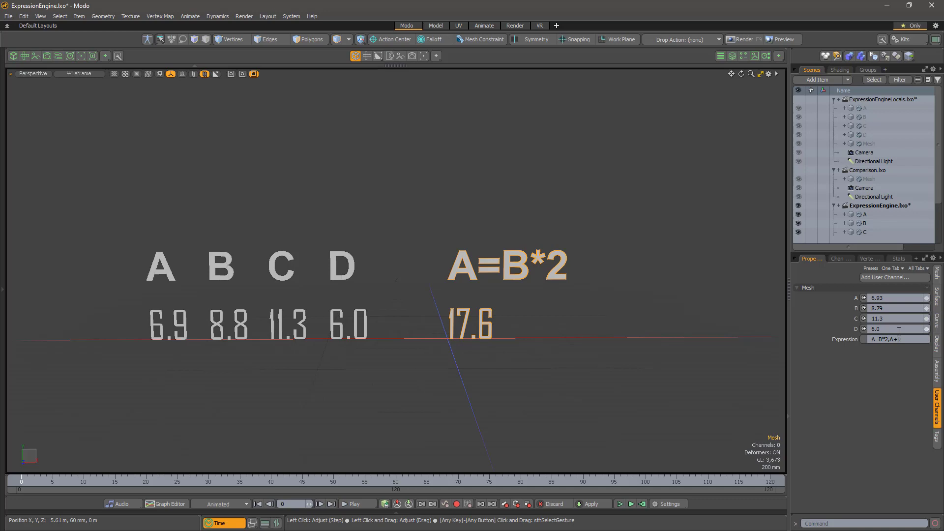
key(Return)
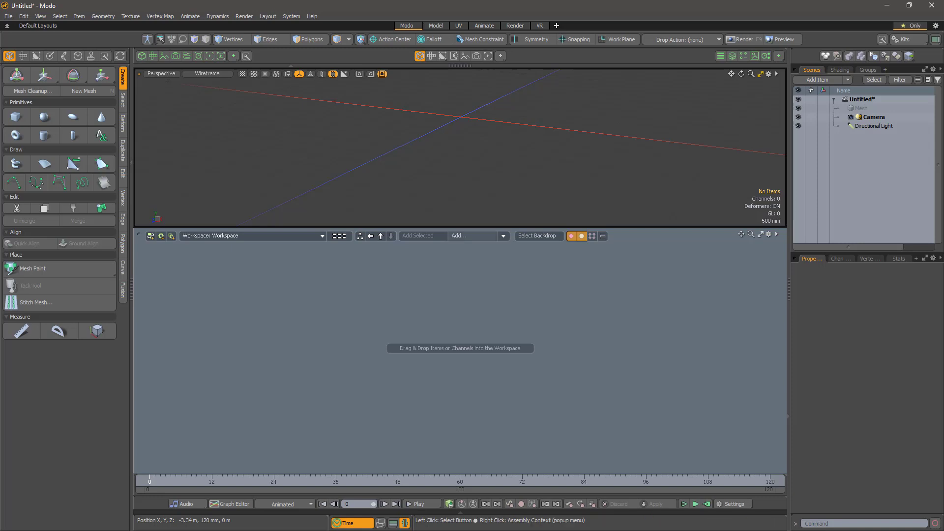
Add an Expression node to the schematic and move it toward the workspace centre
click(458, 235)
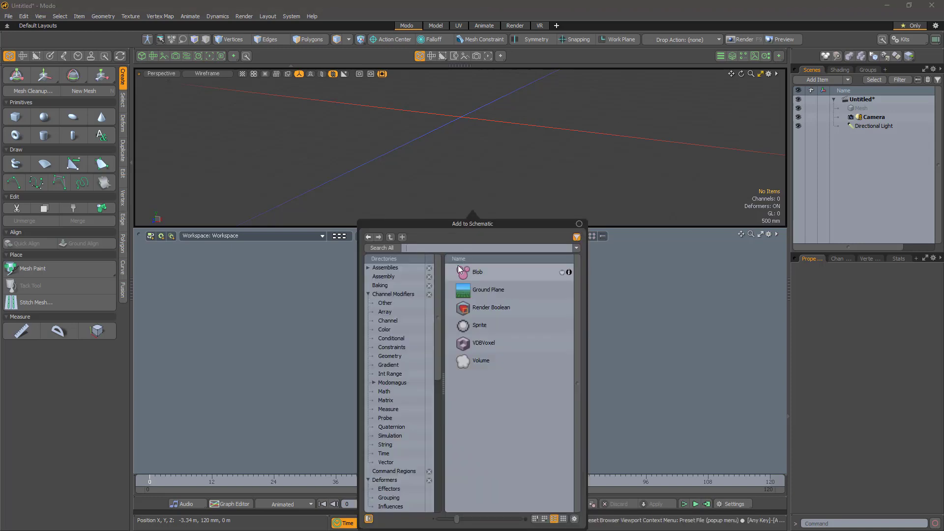
double_click(476, 295)
drag(462, 386, 433, 297)
Create three user channels on the node named fred, jim and bill
click(937, 317)
click(885, 270)
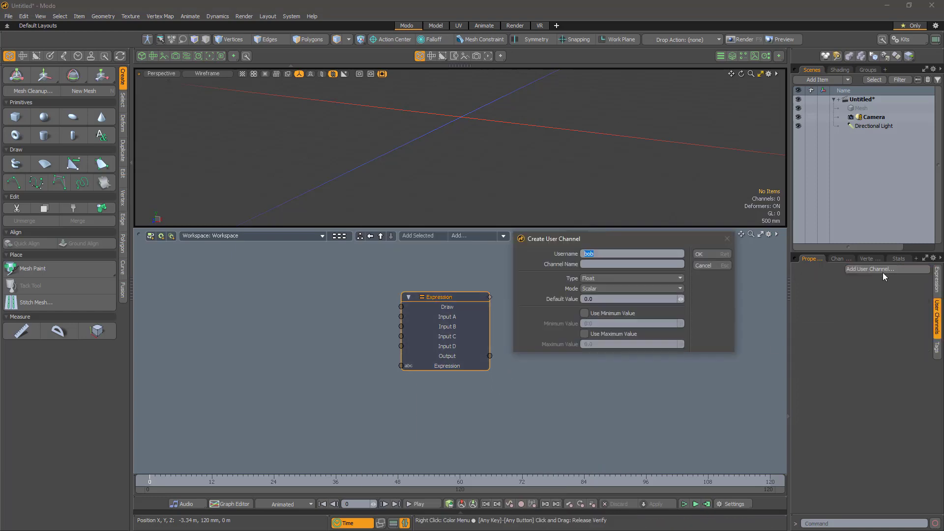
key(Return)
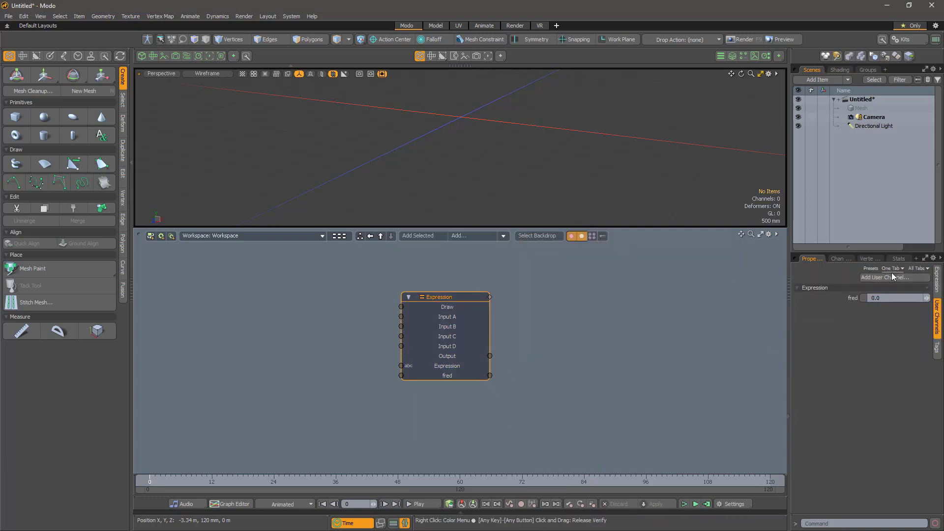
click(892, 279)
text(jim)
key(Return)
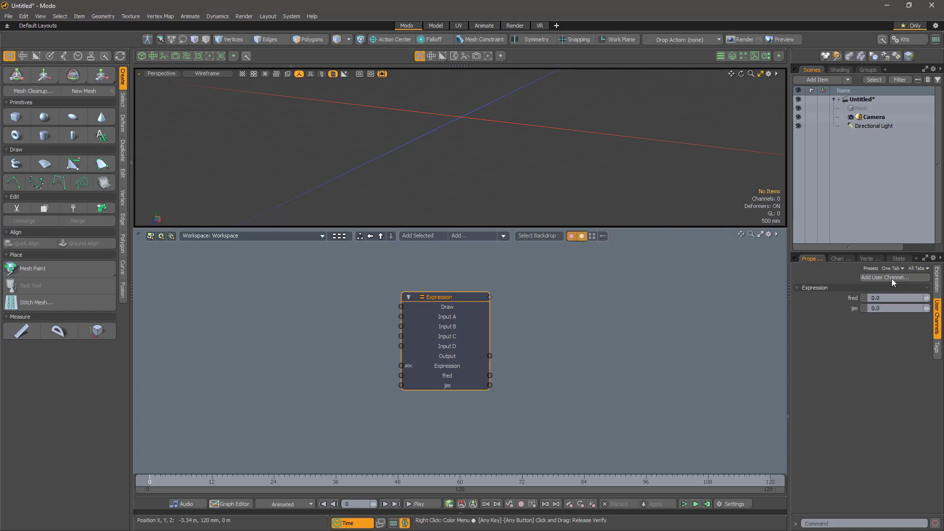
click(891, 279)
text(bill)
key(Return)
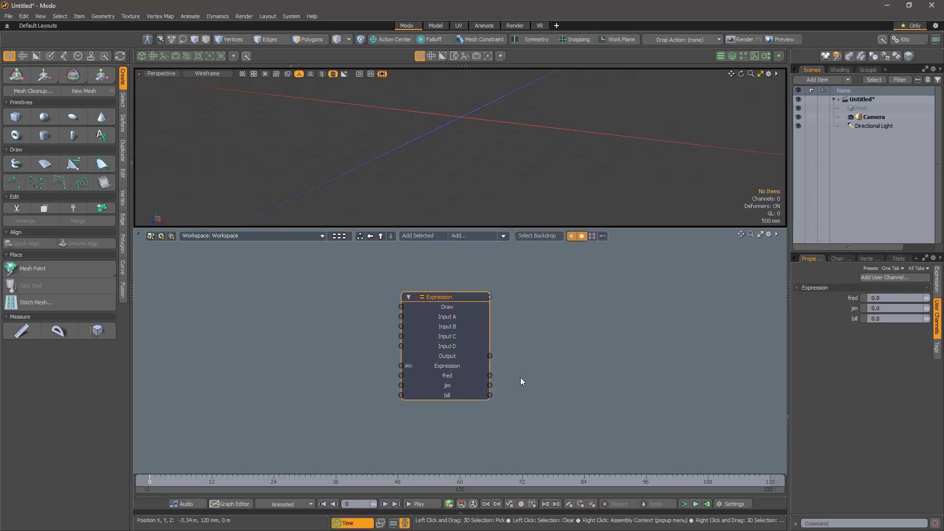
Set the fred, jim and bill channel values to 2, 4 and 7
click(878, 298)
text(2)
key(Tab)
text(4)
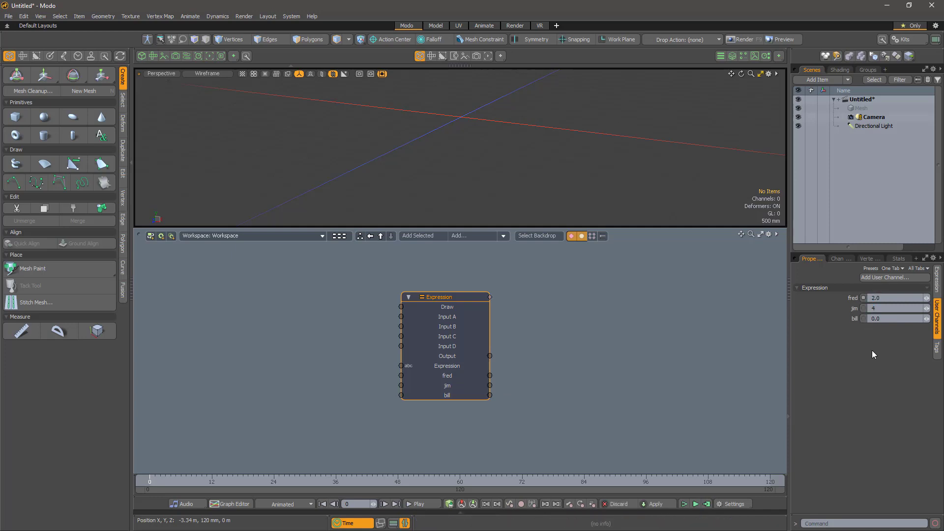
click(870, 319)
text(7)
key(Return)
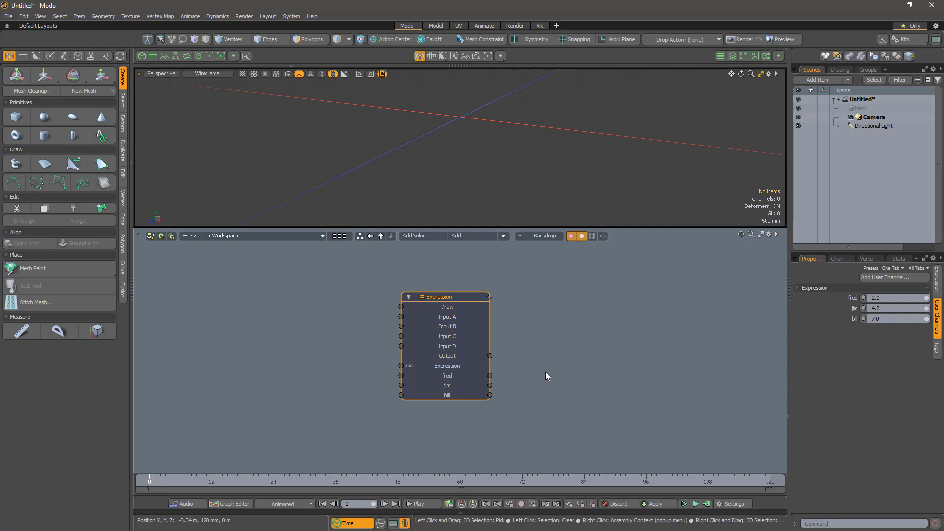
click(937, 279)
Enter the expression fred+jim*bill, then add a Basic Math node feeding the Expression node's Input A
click(871, 334)
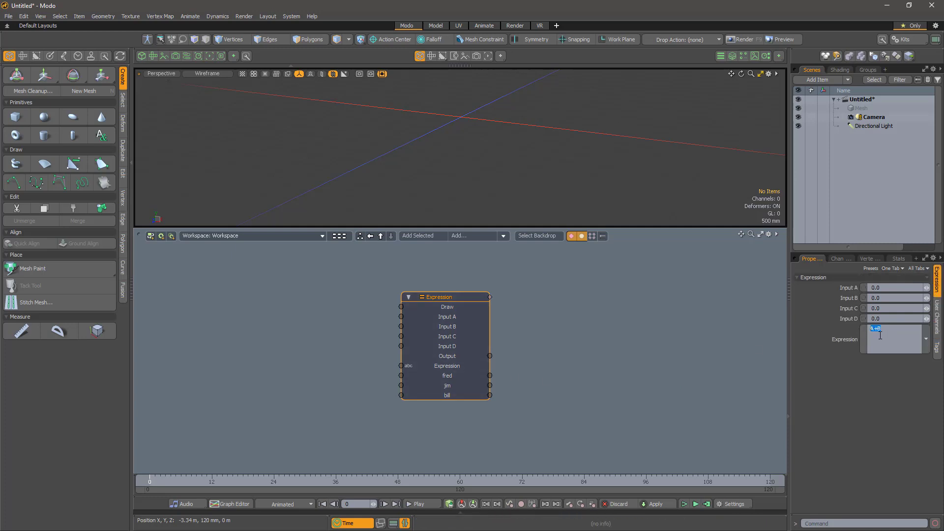
text(fred+jim*bill)
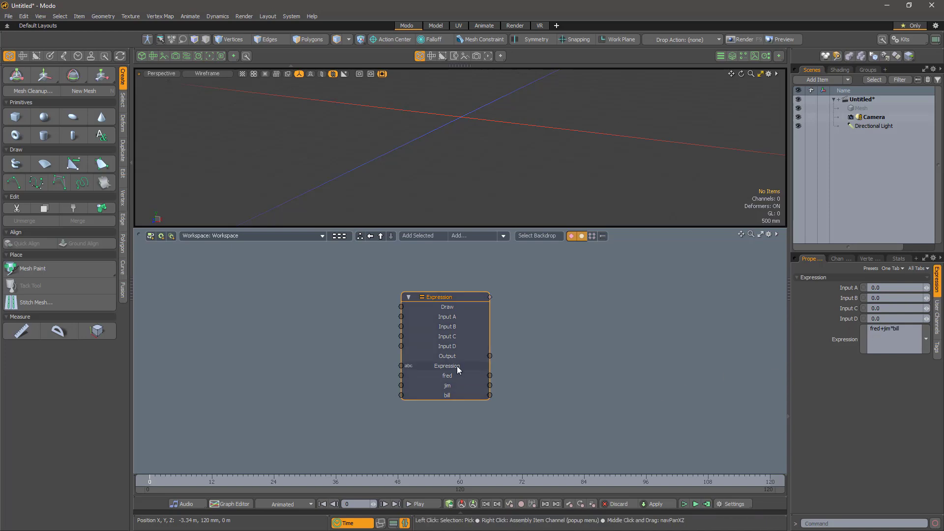
mouse_move(447, 357)
click(476, 236)
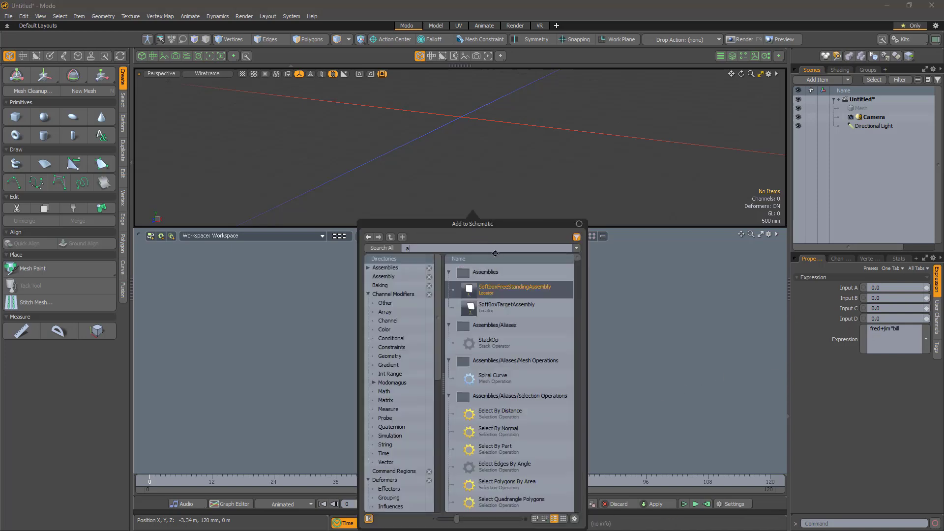
text(math)
double_click(498, 266)
click(331, 300)
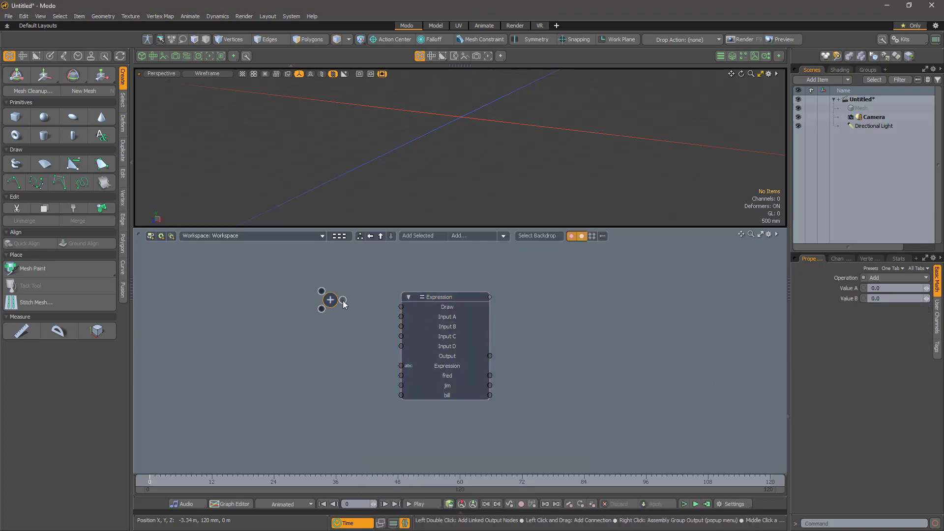
drag(342, 300, 401, 317)
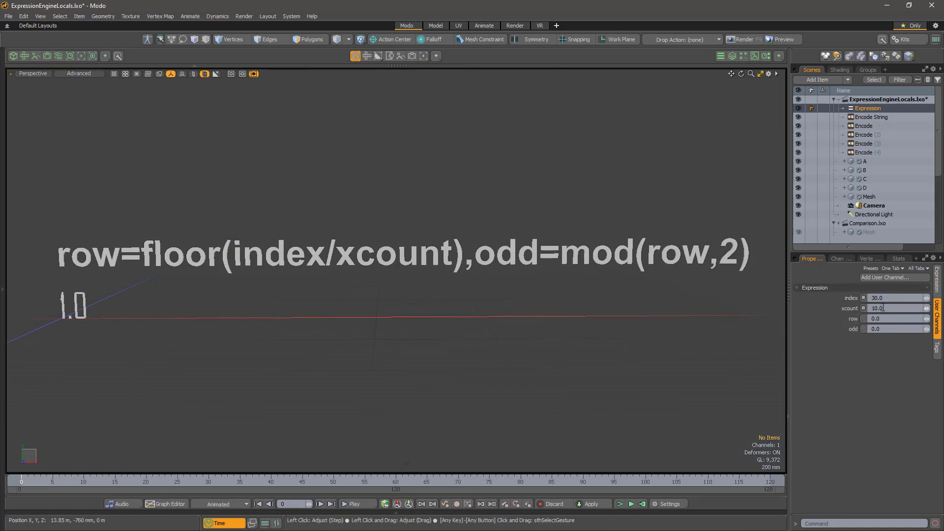
Try index values 20, 10, 5 and finally 12, so the row/odd expression reads 1.0
click(887, 298)
text(2)
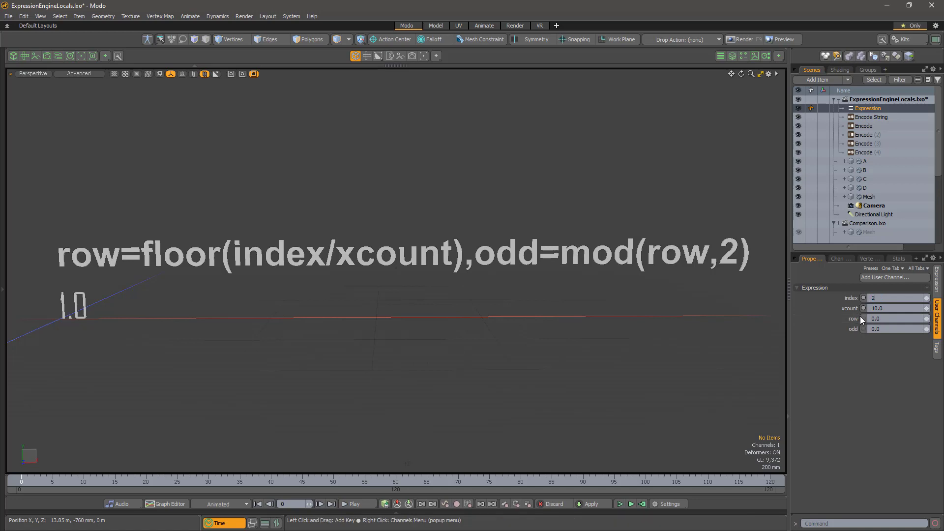
text(0)
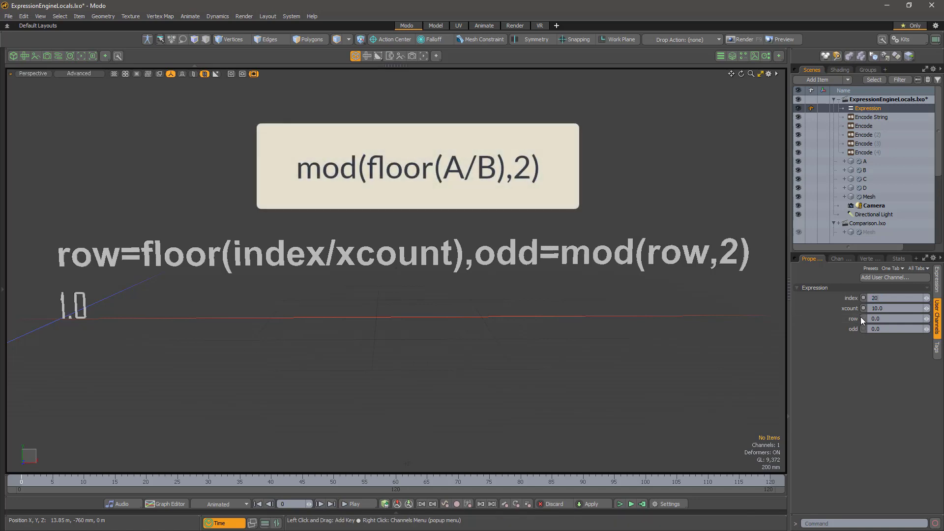
key(Tab)
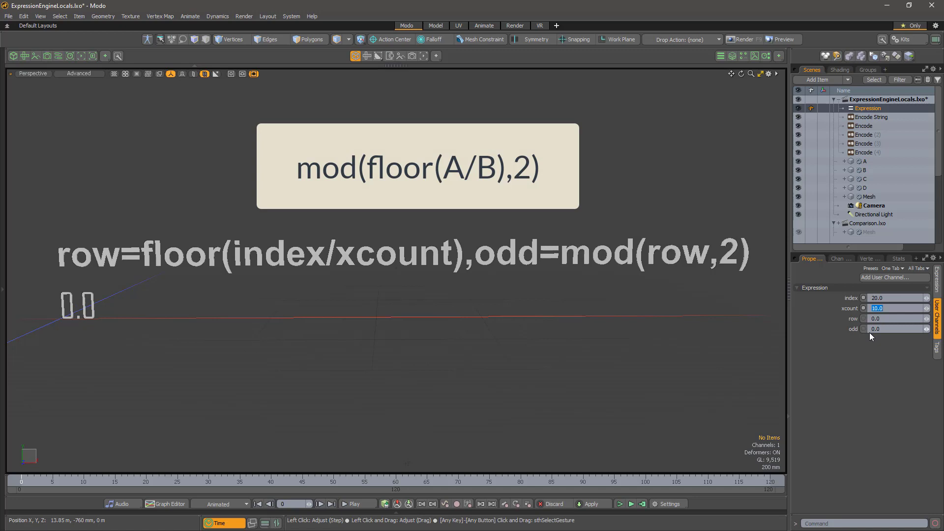
click(888, 298)
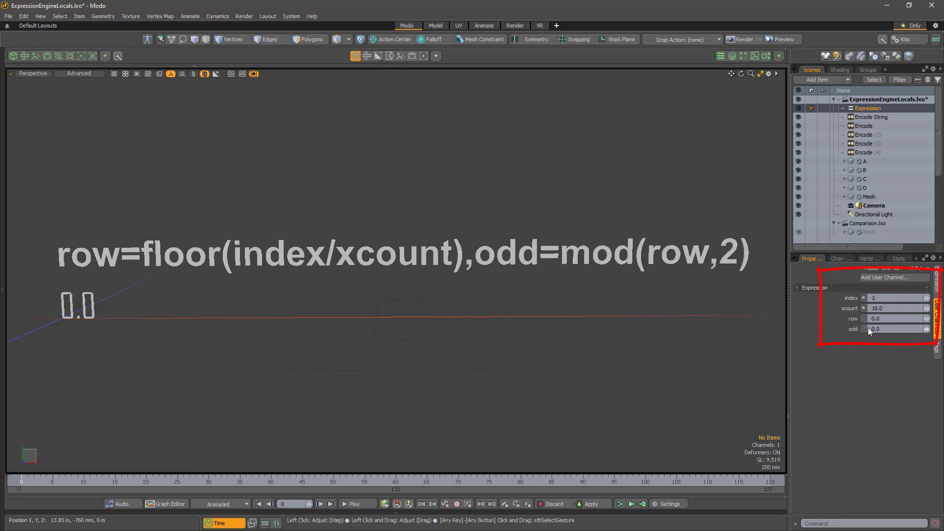
text(10)
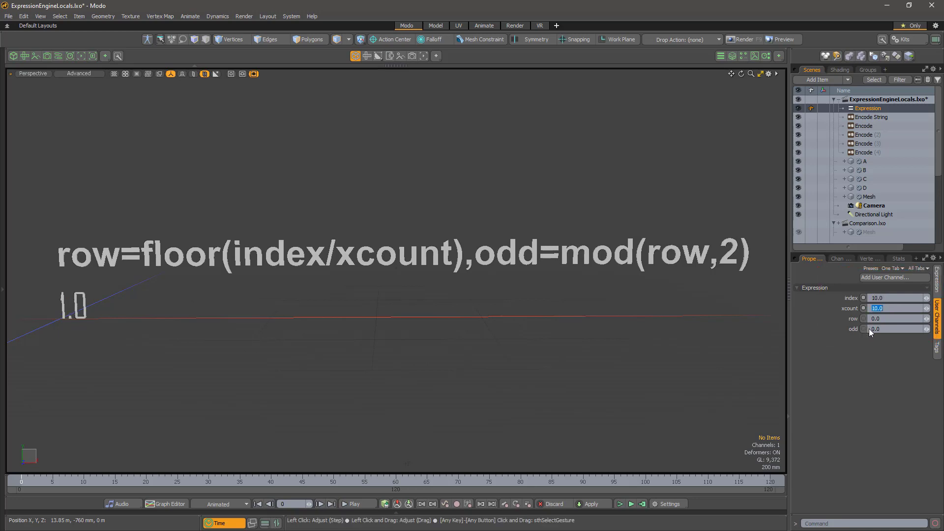
click(885, 298)
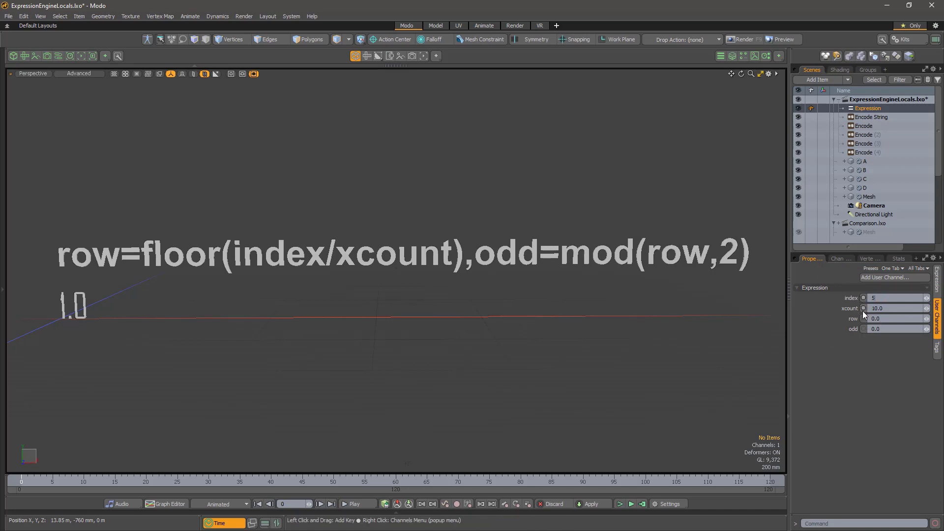
key(Tab)
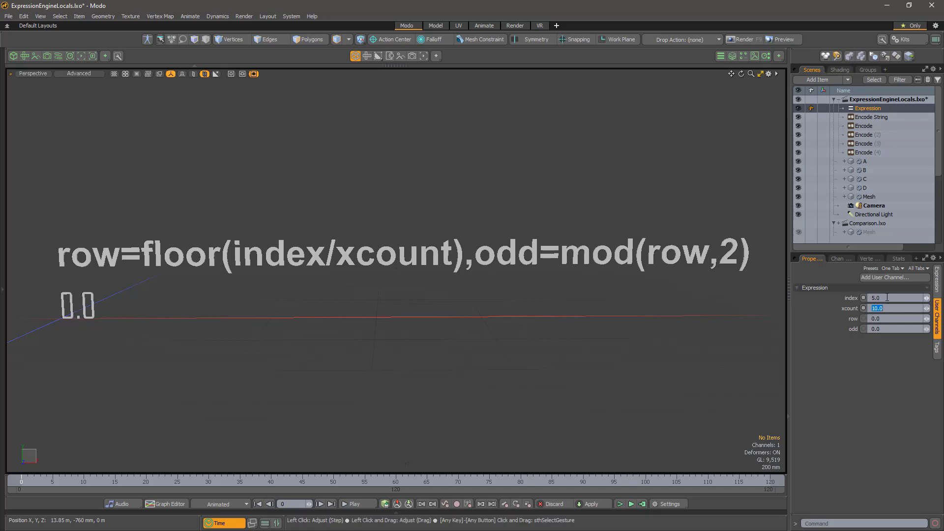
click(887, 298)
text(12)
key(Tab)
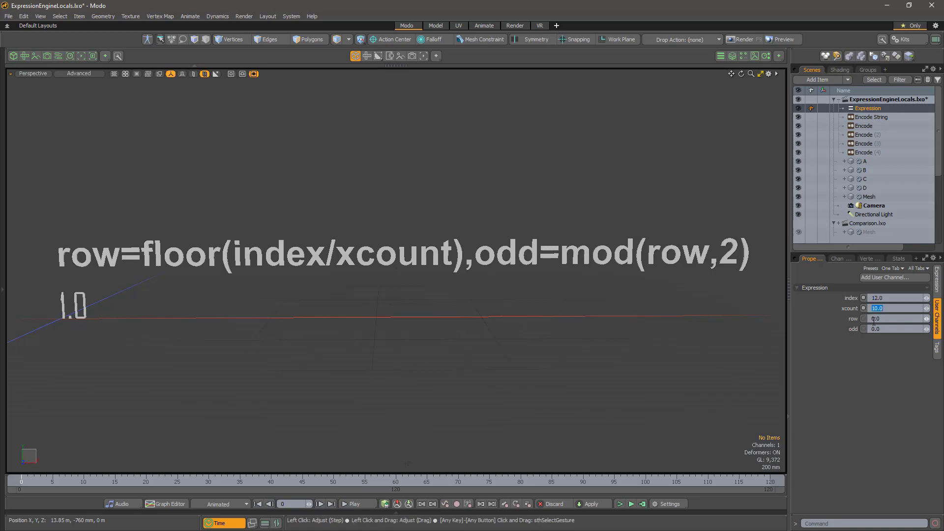